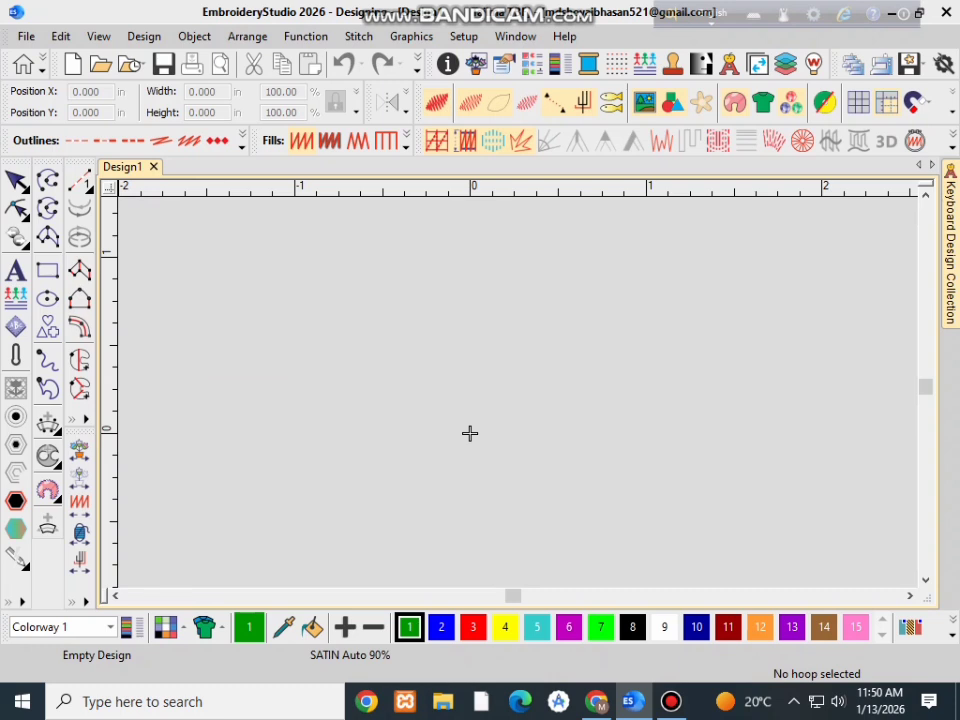
# Step: Digitize a green satin leaf with Column A, about 0.32 in wide and 0.70 in tall, tapering at both ends
pyautogui.press('a')
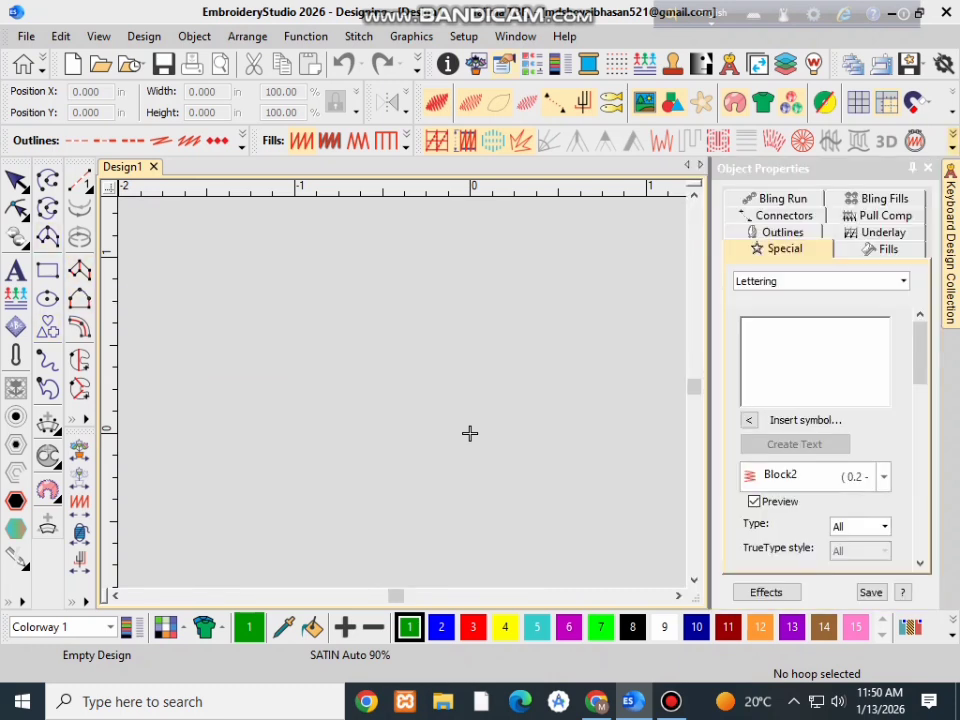
pyautogui.press('Escape')
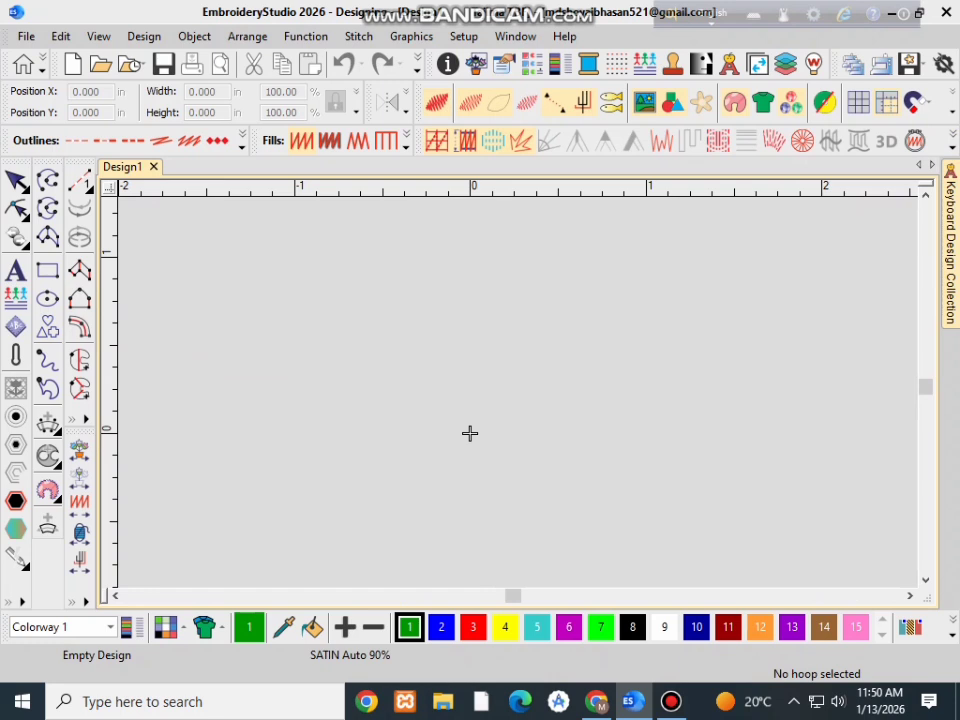
pyautogui.press('a')
pyautogui.press('a')
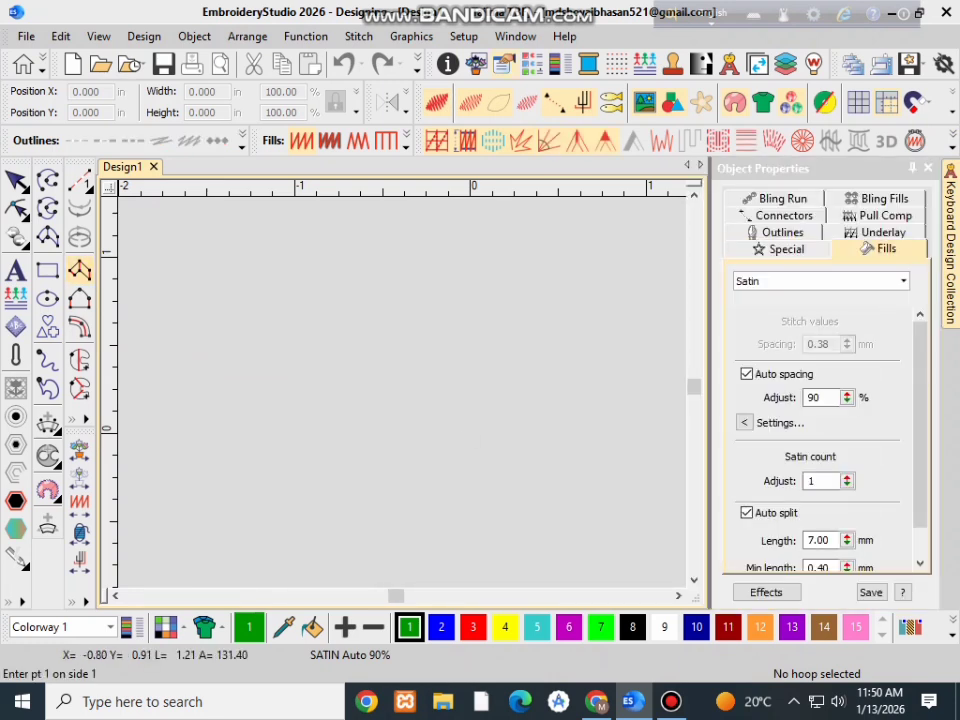
pyautogui.press('Escape')
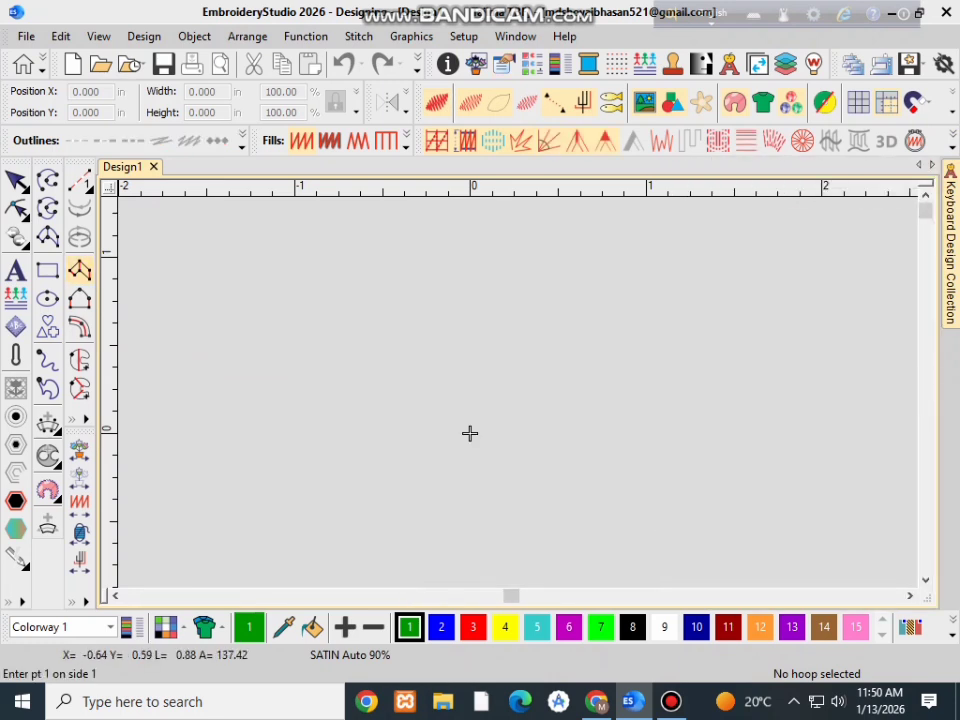
pyautogui.press('z')
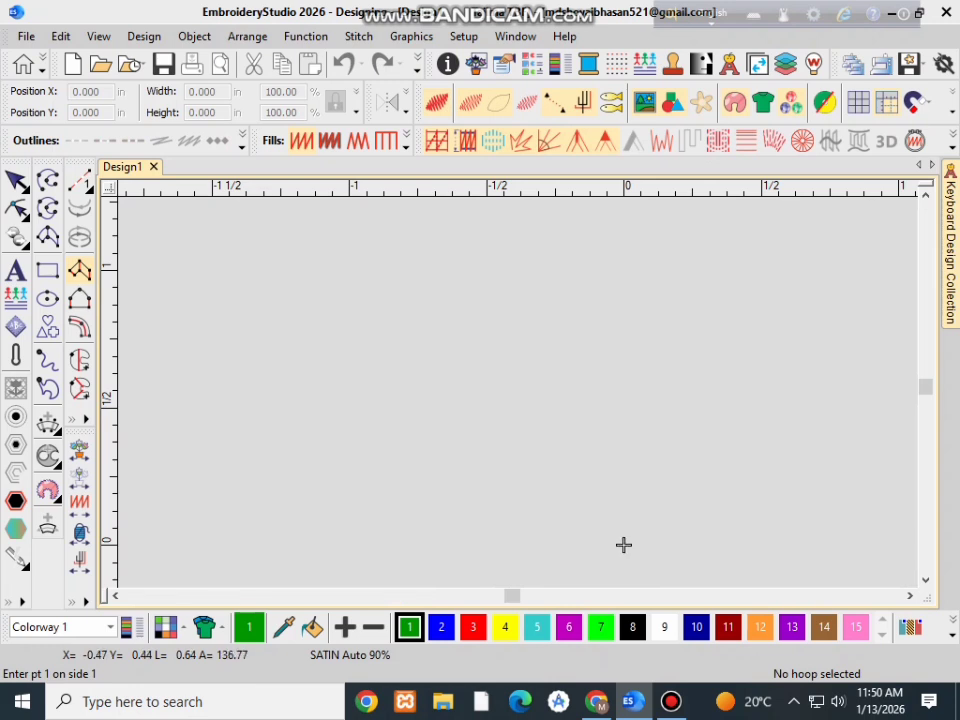
pyautogui.click(495, 453)
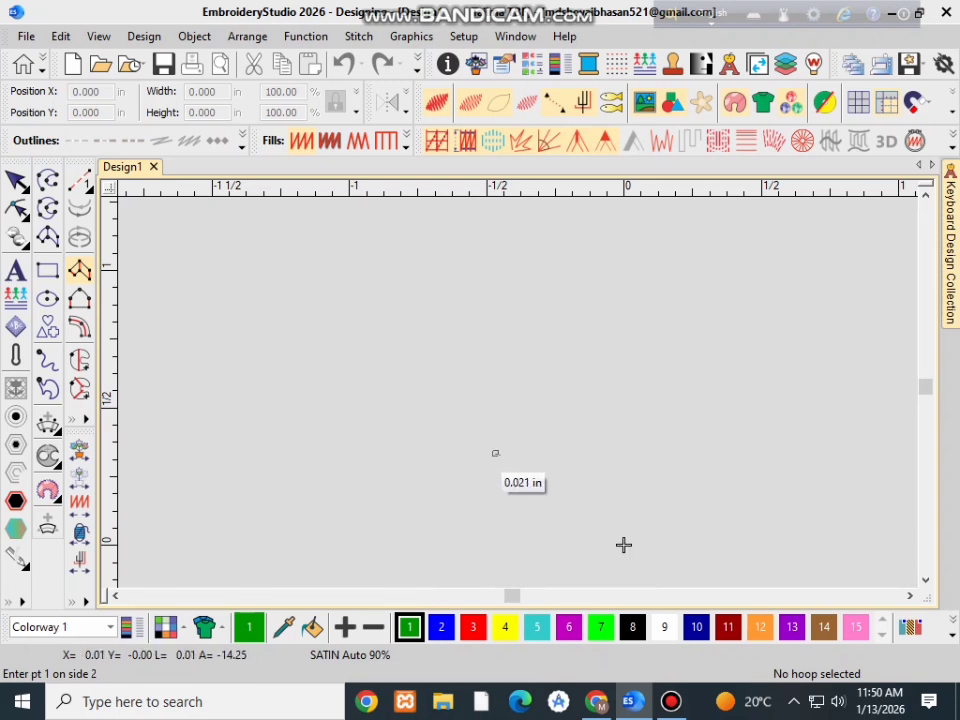
pyautogui.click(514, 453)
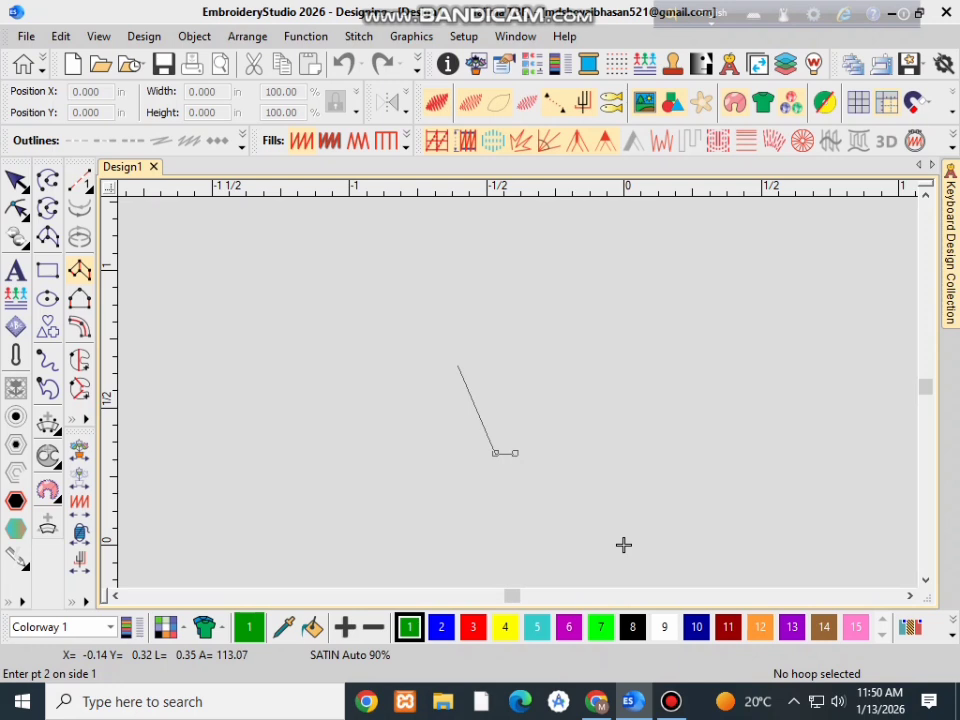
pyautogui.click(458, 365)
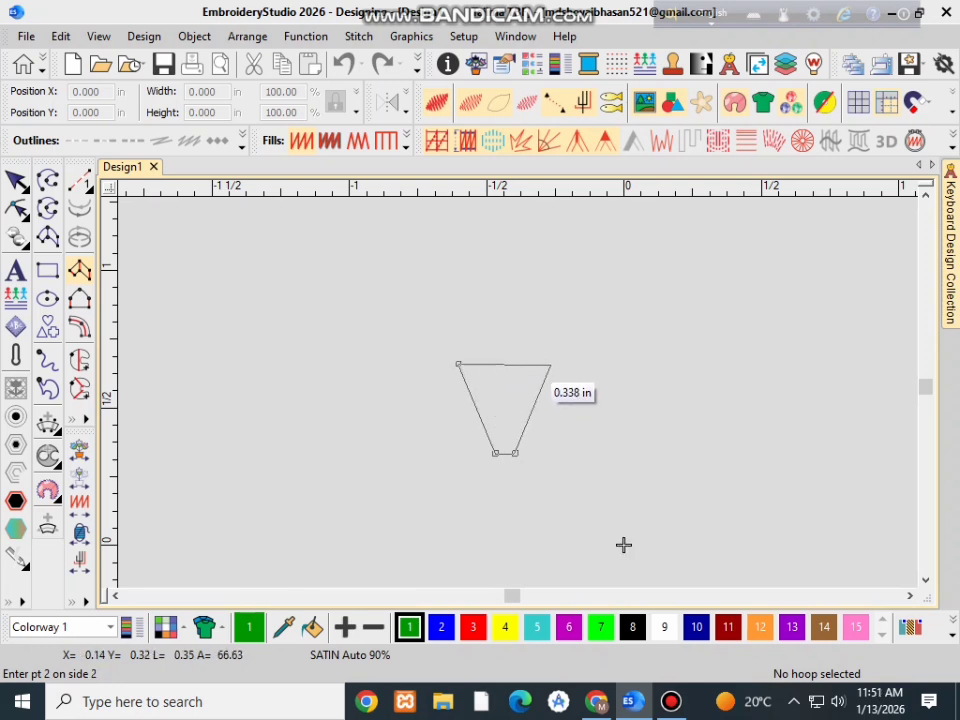
pyautogui.click(544, 361)
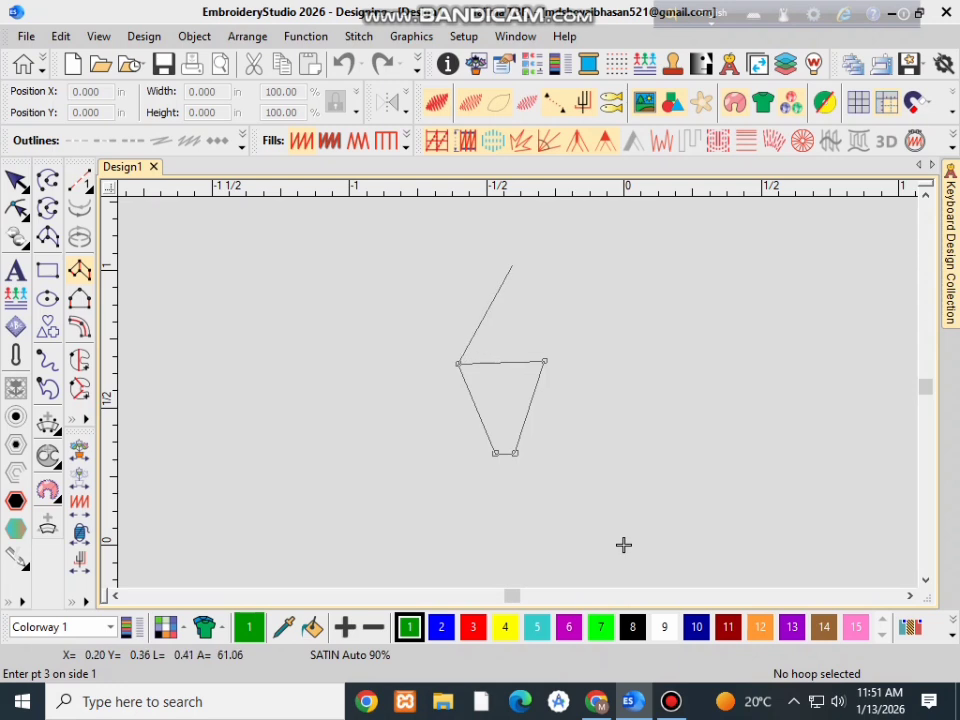
pyautogui.click(501, 262)
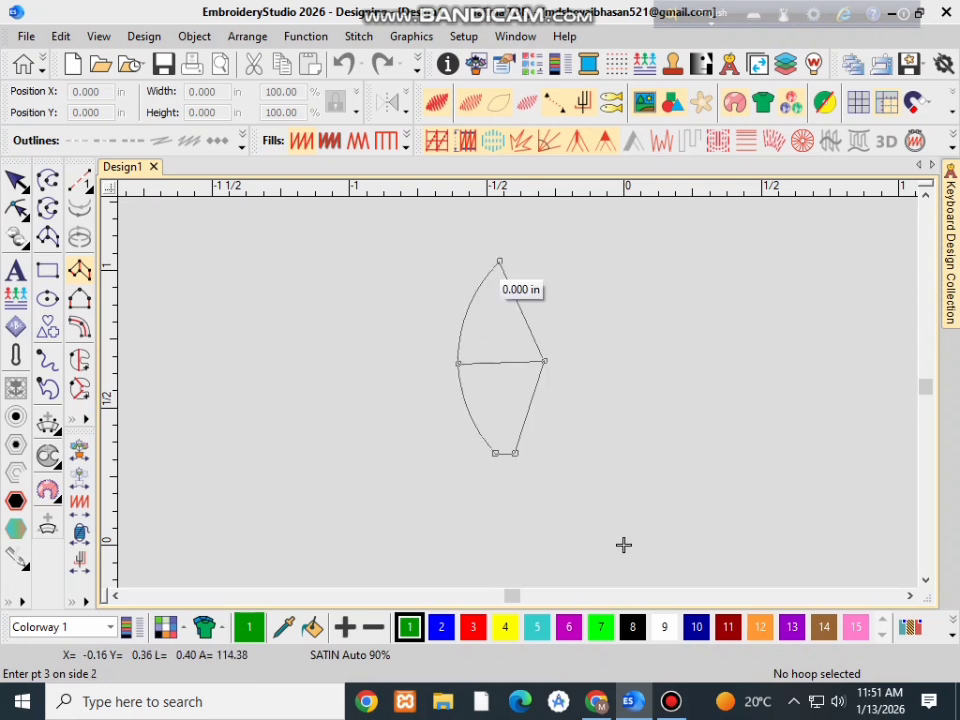
pyautogui.click(508, 261)
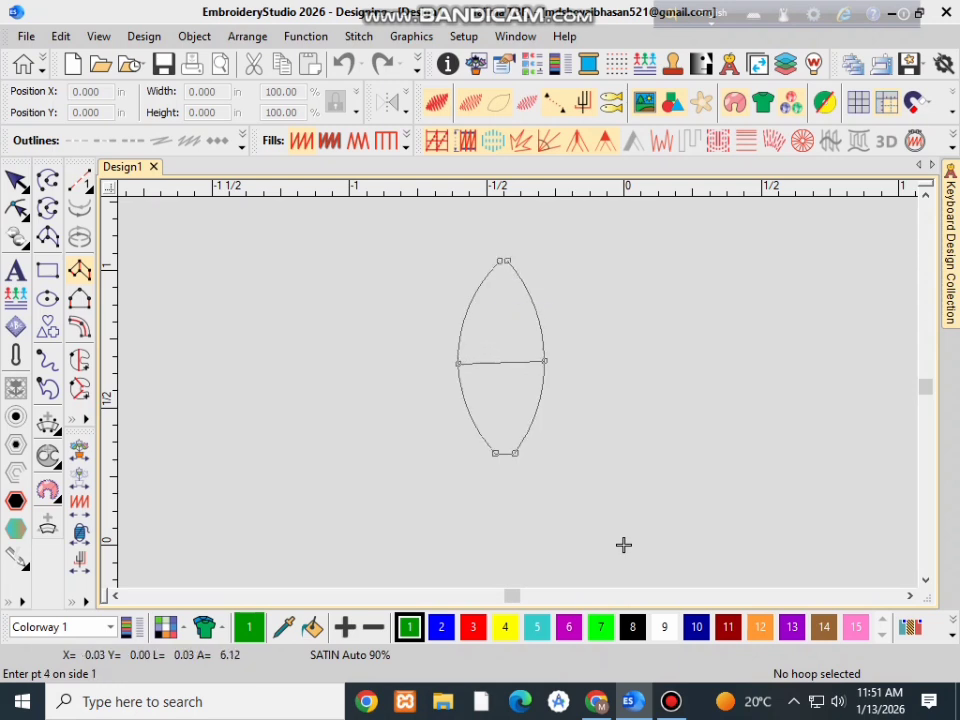
pyautogui.press('Return')
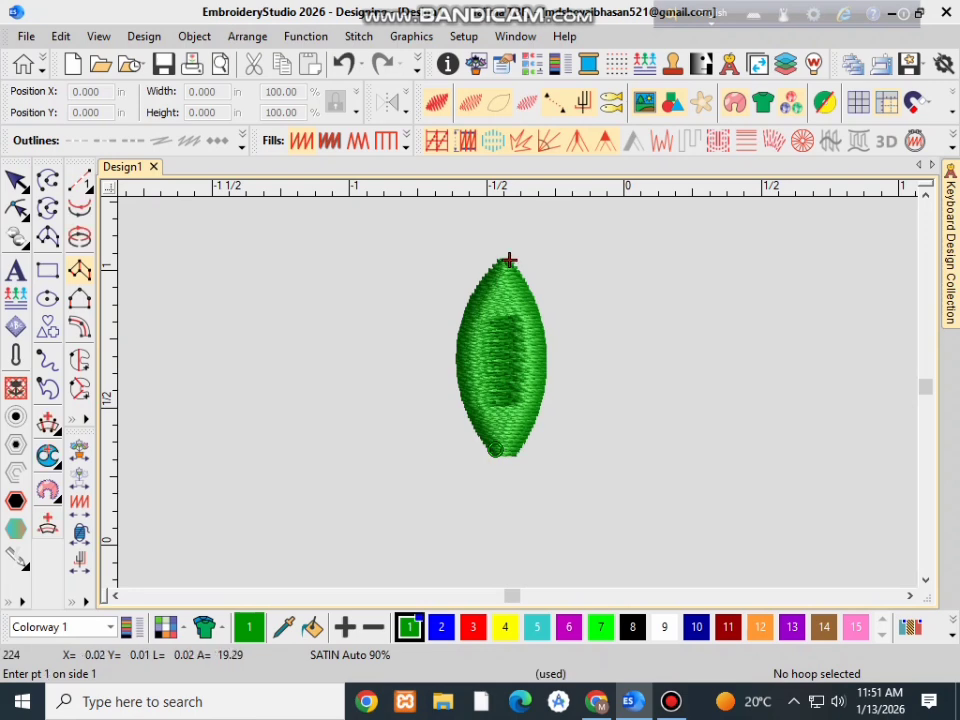
pyautogui.scroll(3, 508, 259)
pyautogui.scroll(-2, 453, 255)
pyautogui.scroll(4, 484, 319)
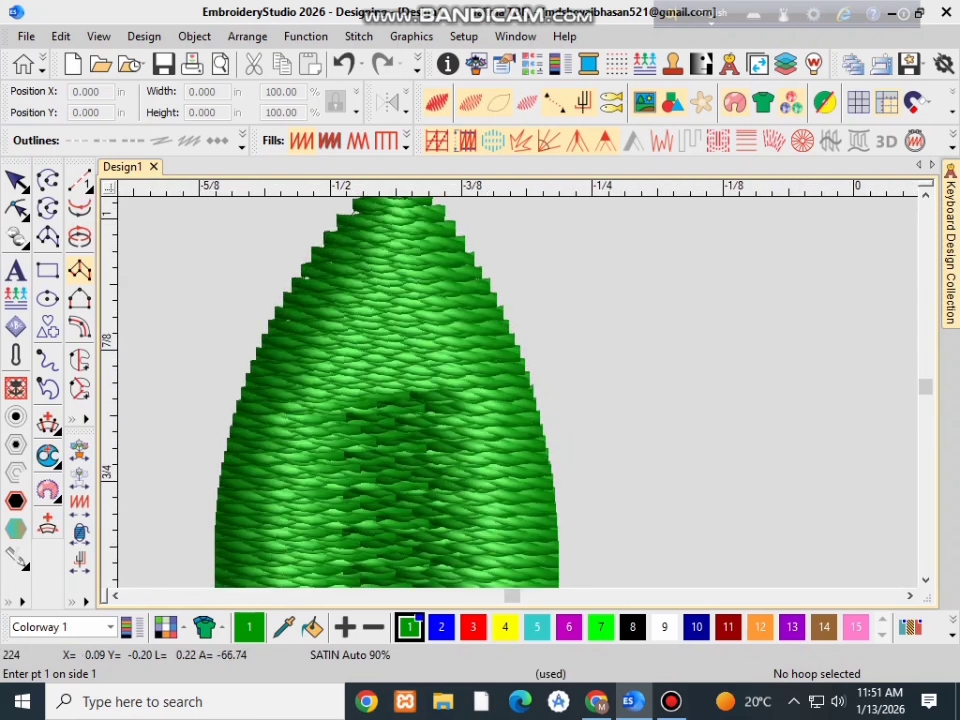
pyautogui.press('Escape')
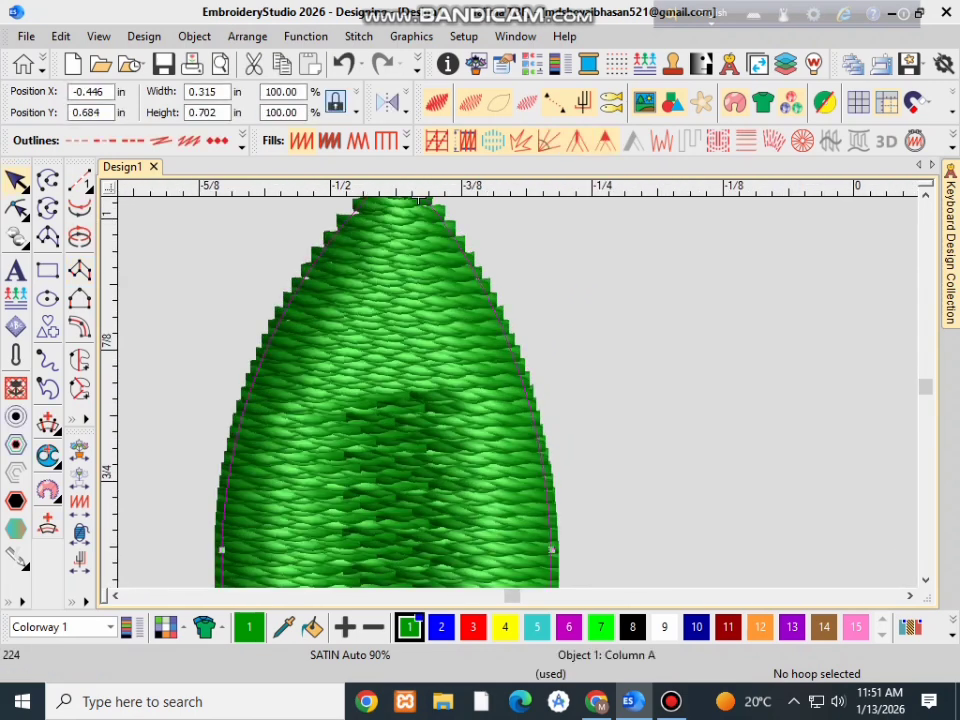
# Step: Reshape the leaf's upper tip by moving its right-hand end node closer to the left-hand one
pyautogui.scroll(-2, 481, 263)
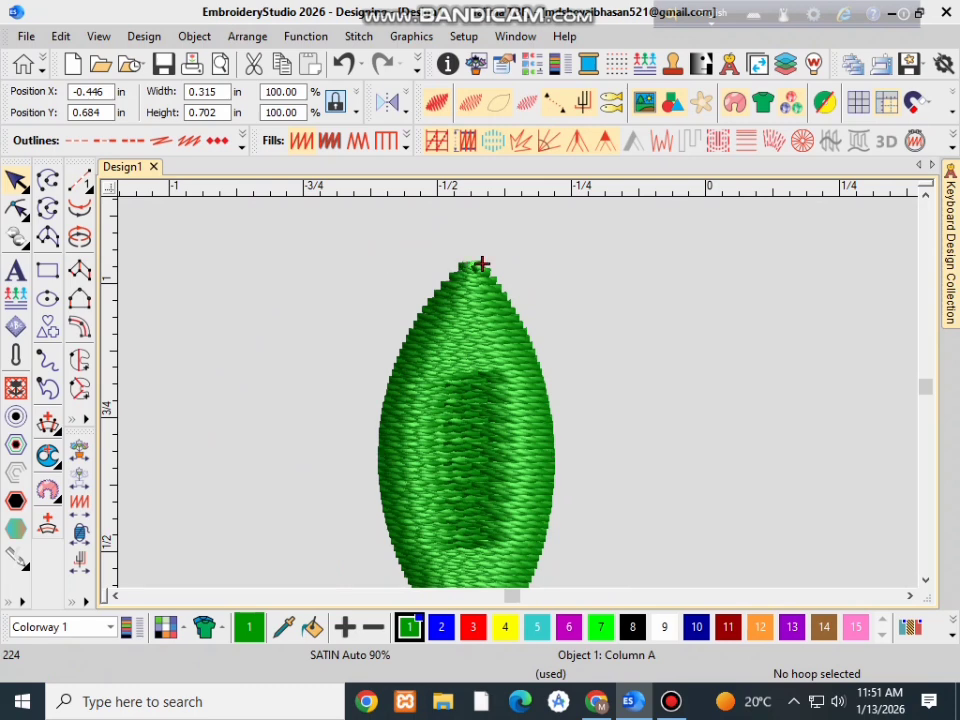
pyautogui.press('h')
pyautogui.scroll(3, 521, 339)
pyautogui.click(524, 309)
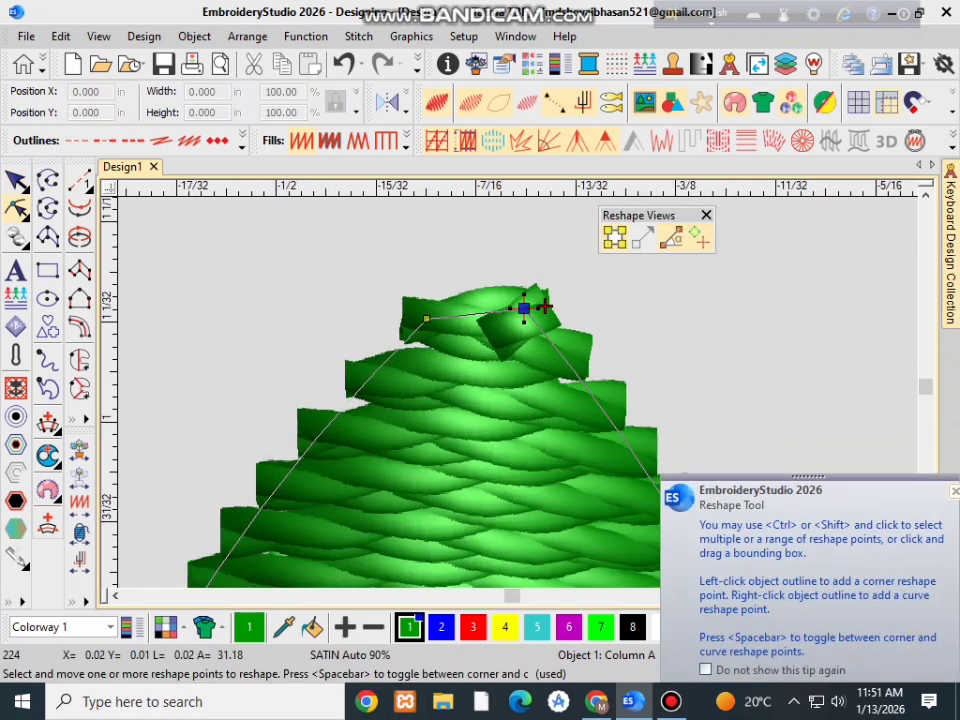
pyautogui.moveTo(524, 309); pyautogui.dragTo(475, 315)
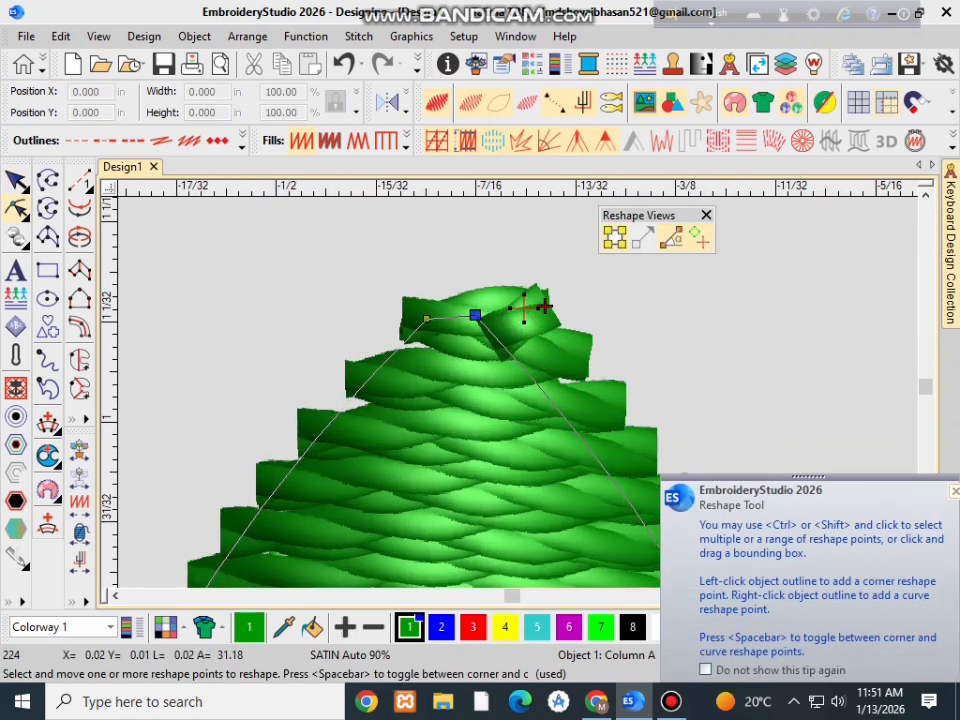
pyautogui.scroll(-2, 516, 326)
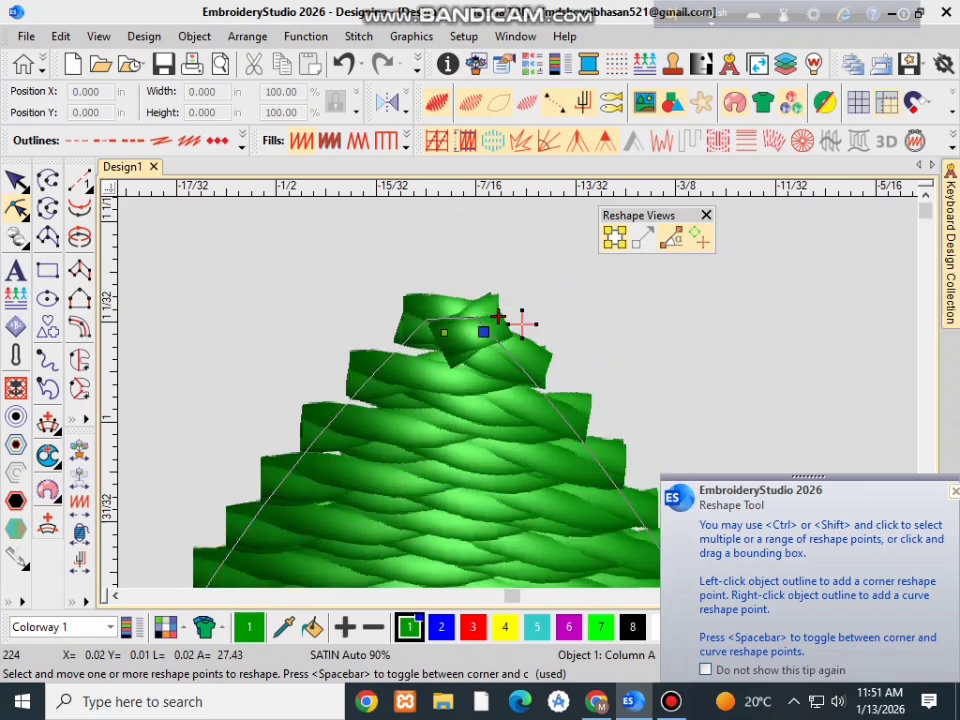
# Step: Narrow the leaf's lower tip by moving its two end nodes inward and slightly downward
pyautogui.scroll(-3, 516, 326)
pyautogui.scroll(4, 520, 556)
pyautogui.scroll(-3, 511, 340)
pyautogui.scroll(4, 498, 561)
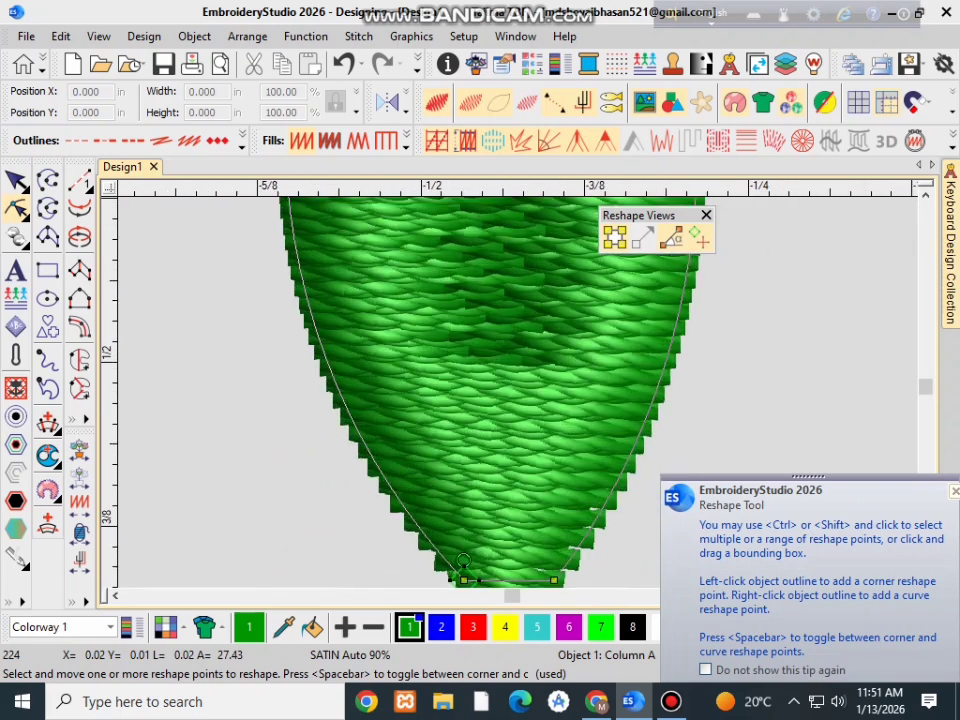
pyautogui.scroll(-3, 516, 270)
pyautogui.scroll(3, 489, 416)
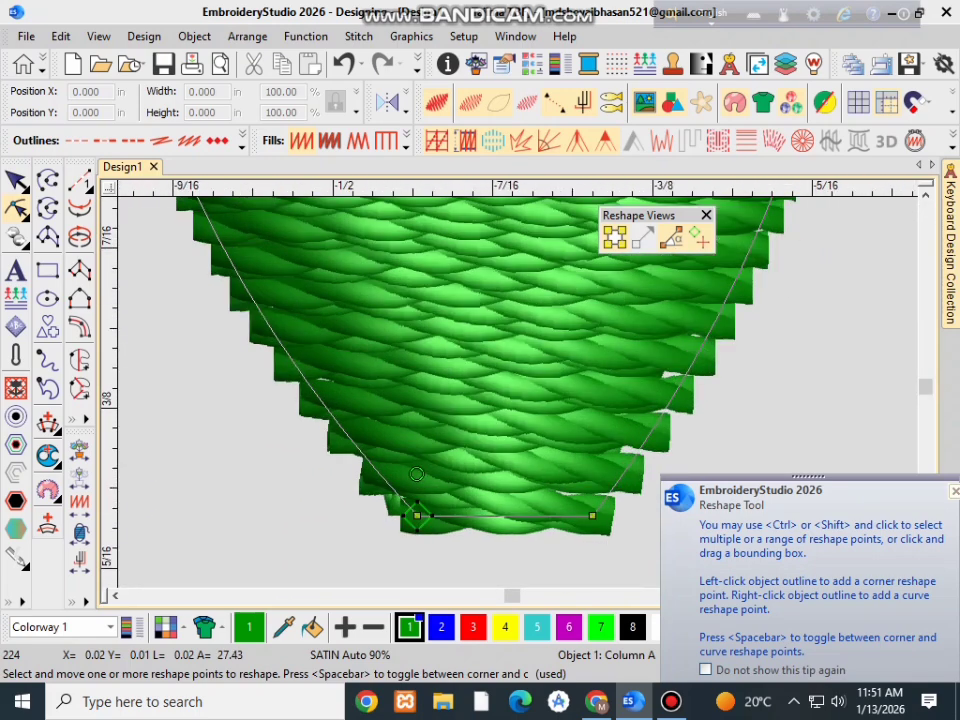
pyautogui.click(417, 515)
pyautogui.moveTo(417, 515); pyautogui.dragTo(453, 526)
pyautogui.moveTo(592, 516); pyautogui.dragTo(539, 524)
pyautogui.scroll(-3, 447, 483)
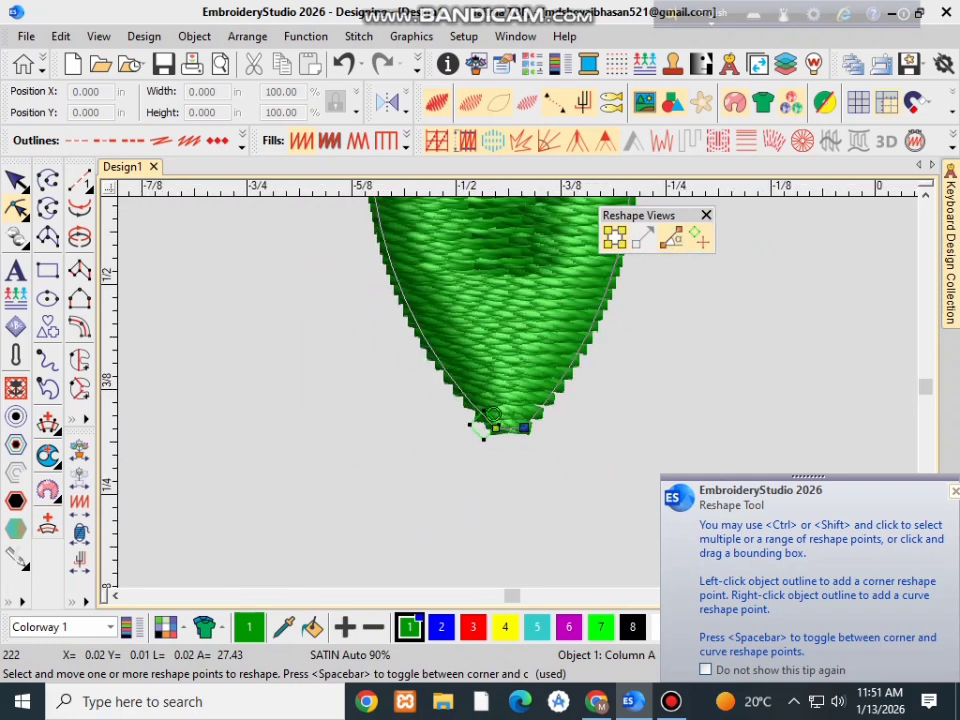
pyautogui.moveTo(497, 429); pyautogui.dragTo(498, 433)
# Step: Move the leaf's stitch exit point from the upper tip to the lower tip's left node, with the entry point at its right node
pyautogui.scroll(-3, 515, 455)
pyautogui.scroll(1, 515, 290)
pyautogui.scroll(4, 518, 256)
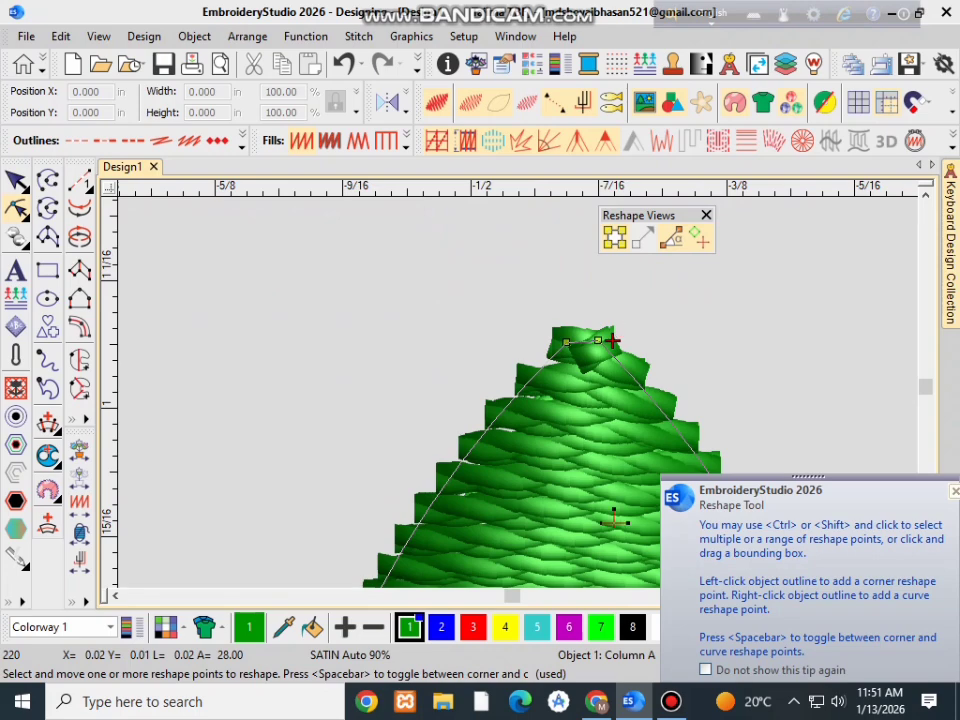
pyautogui.scroll(-5, 505, 471)
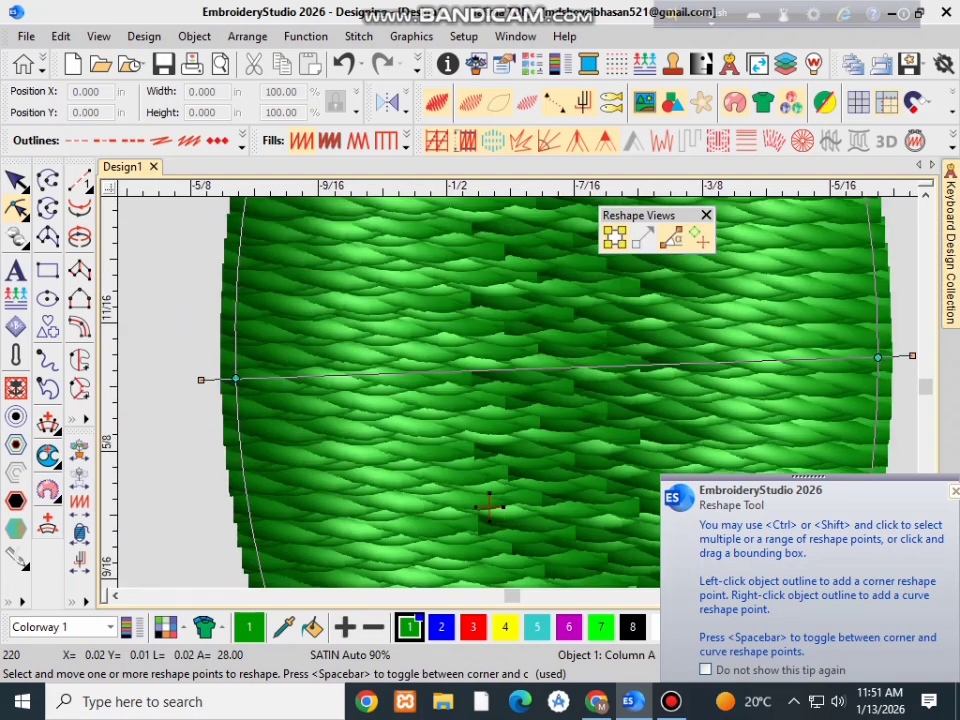
pyautogui.scroll(-2, 490, 490)
pyautogui.scroll(-2, 529, 484)
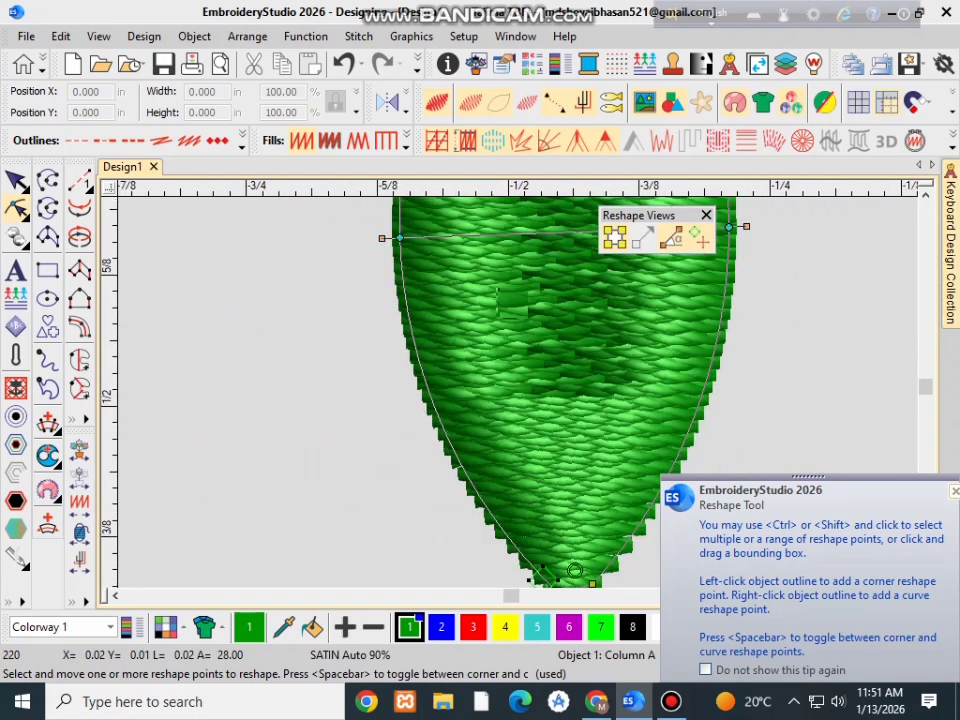
pyautogui.moveTo(563, 482); pyautogui.dragTo(544, 486)
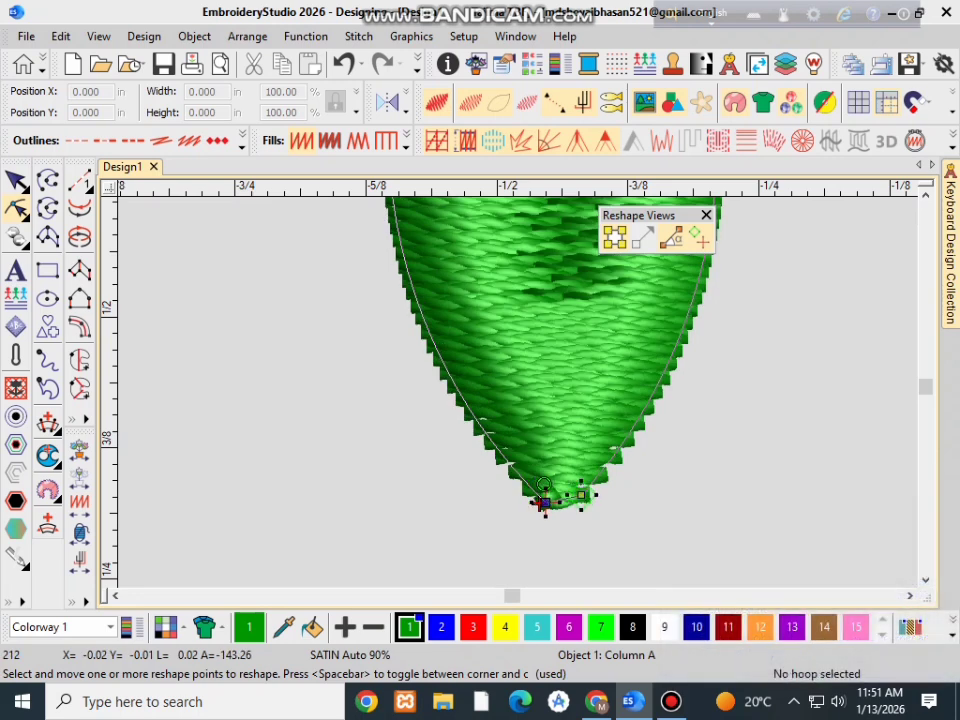
# Step: Lower the right node of the leaf's bottom tip slightly to level its end edge
pyautogui.scroll(2, 543, 485)
pyautogui.scroll(1, 395, 460)
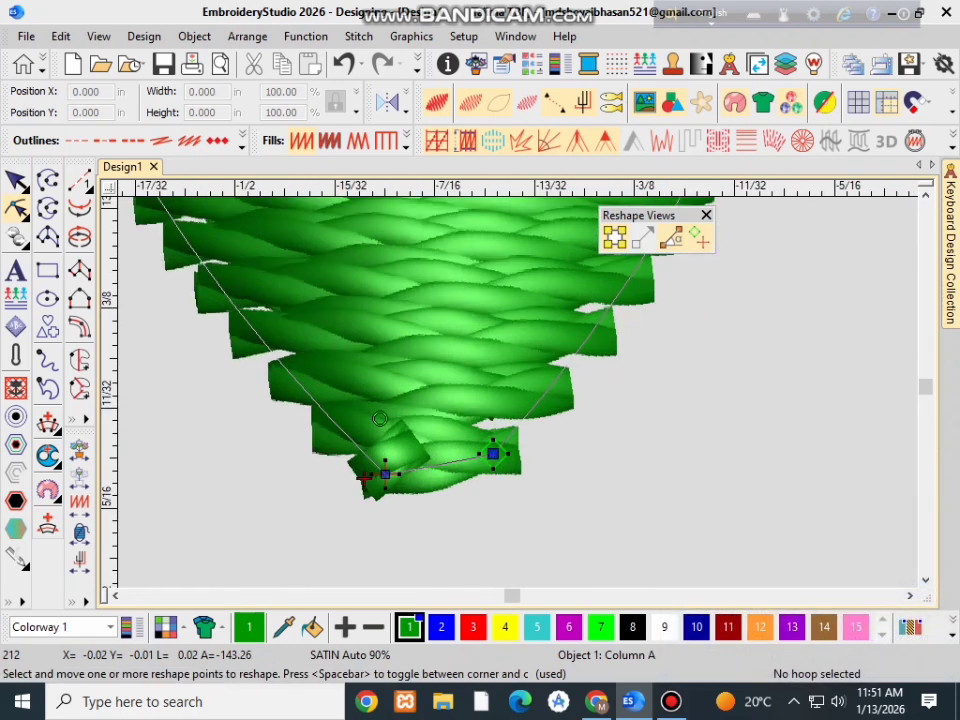
pyautogui.moveTo(493, 454); pyautogui.dragTo(493, 468)
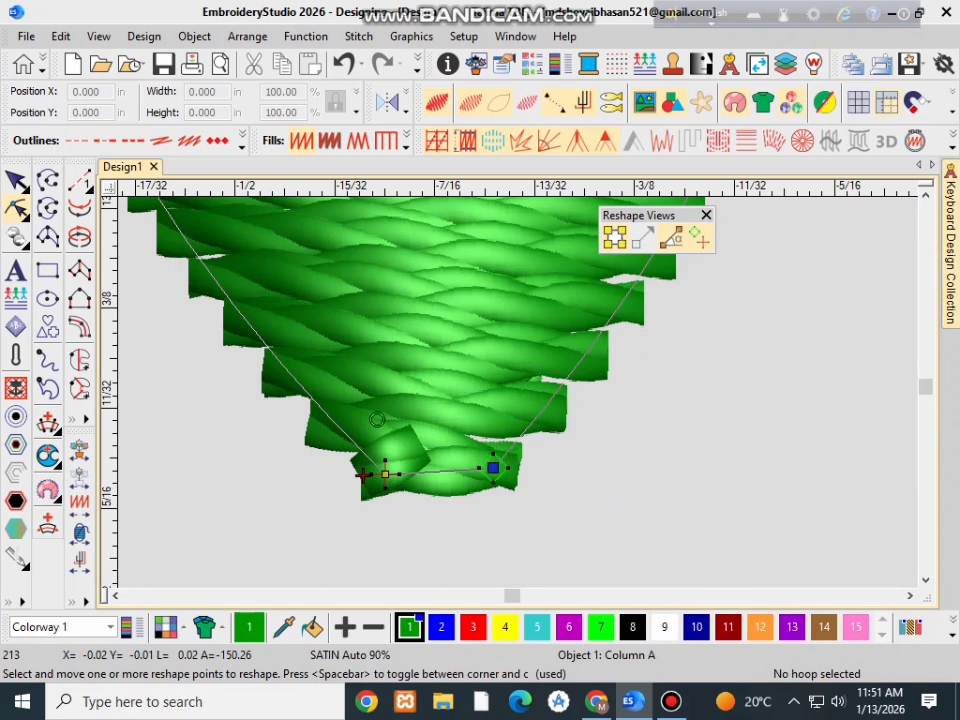
# Step: Examine the reshaped leaf's outline, tips and satin stitching at overall and close-up scale
pyautogui.scroll(-3, 493, 468)
pyautogui.scroll(-9, 507, 470)
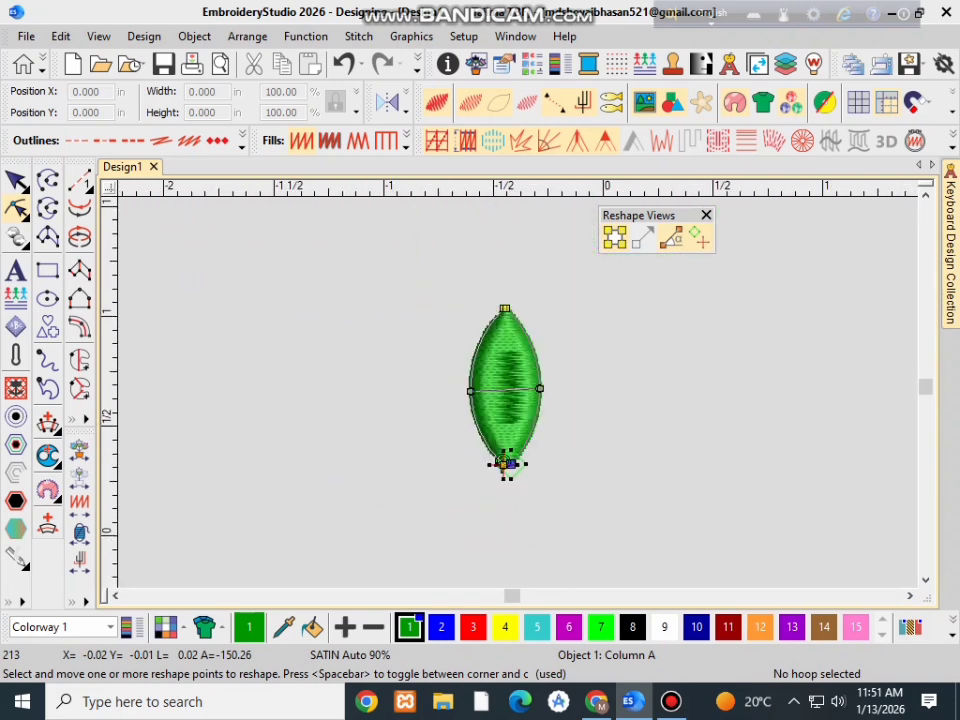
pyautogui.scroll(5, 520, 250)
pyautogui.scroll(-5, 509, 533)
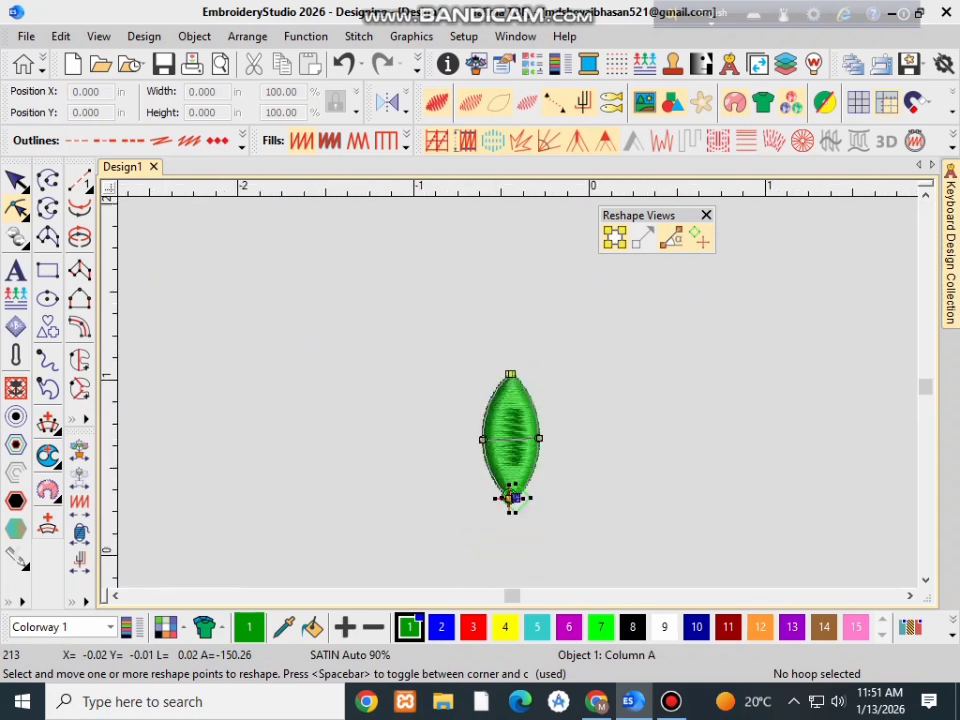
pyautogui.scroll(3, 506, 566)
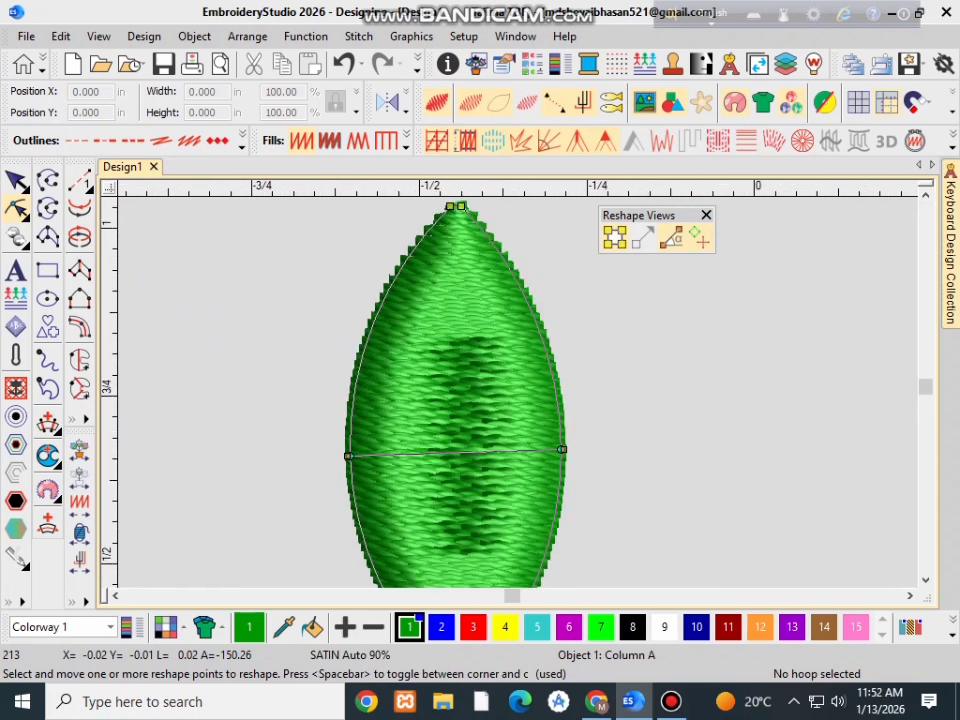
pyautogui.scroll(-3, 514, 568)
pyautogui.scroll(6, 514, 568)
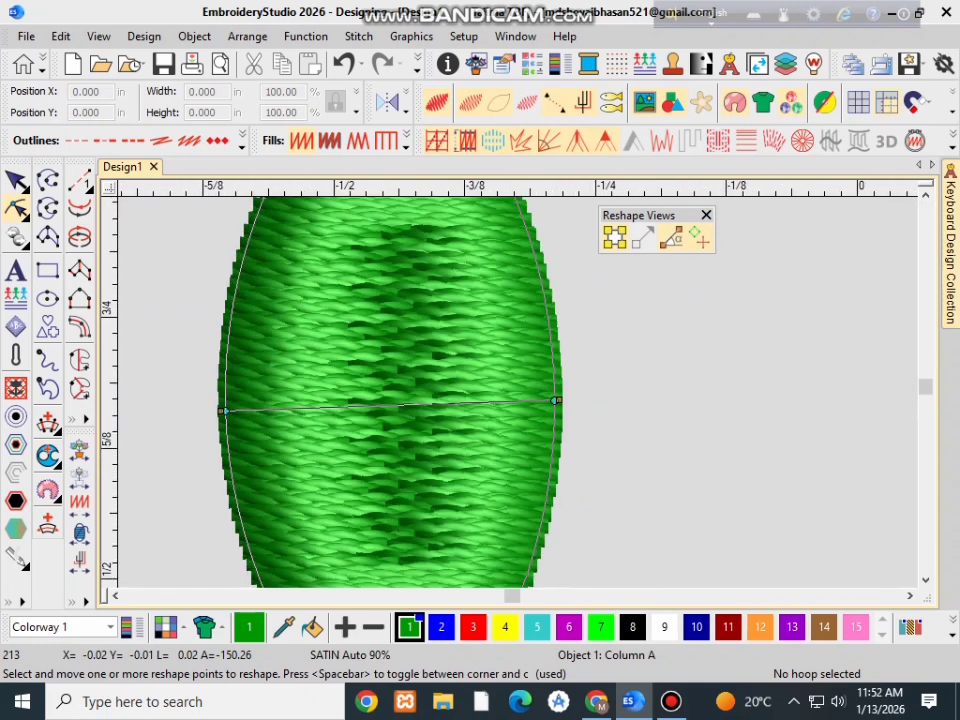
pyautogui.scroll(-3, 447, 578)
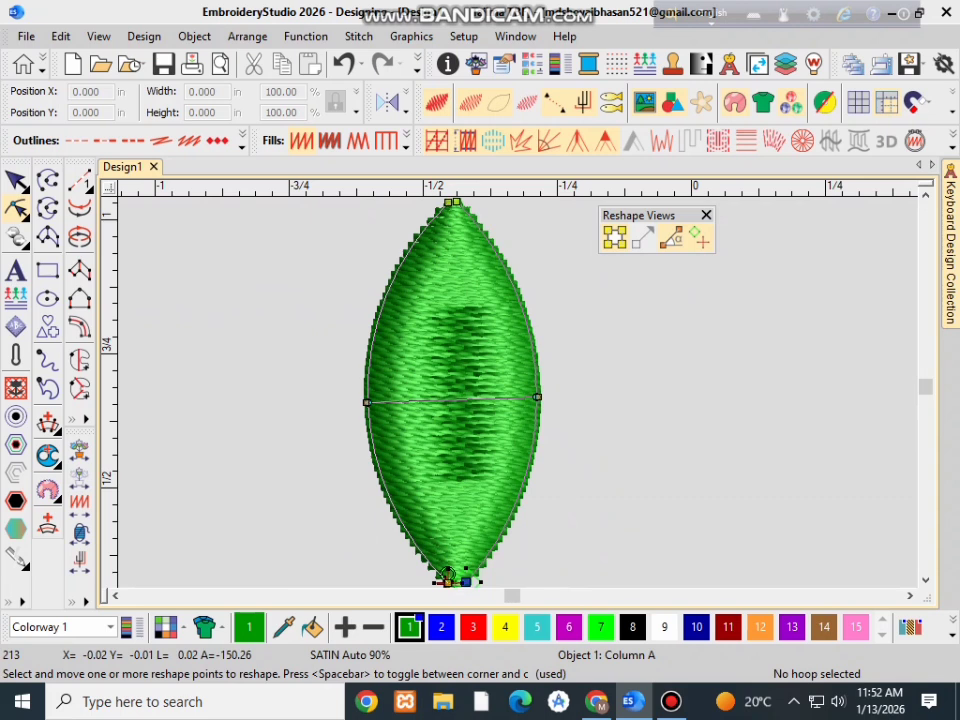
# Step: Open the leaf's object properties at the Satin fill settings and leave reshape mode
pyautogui.doubleClick(448, 575)
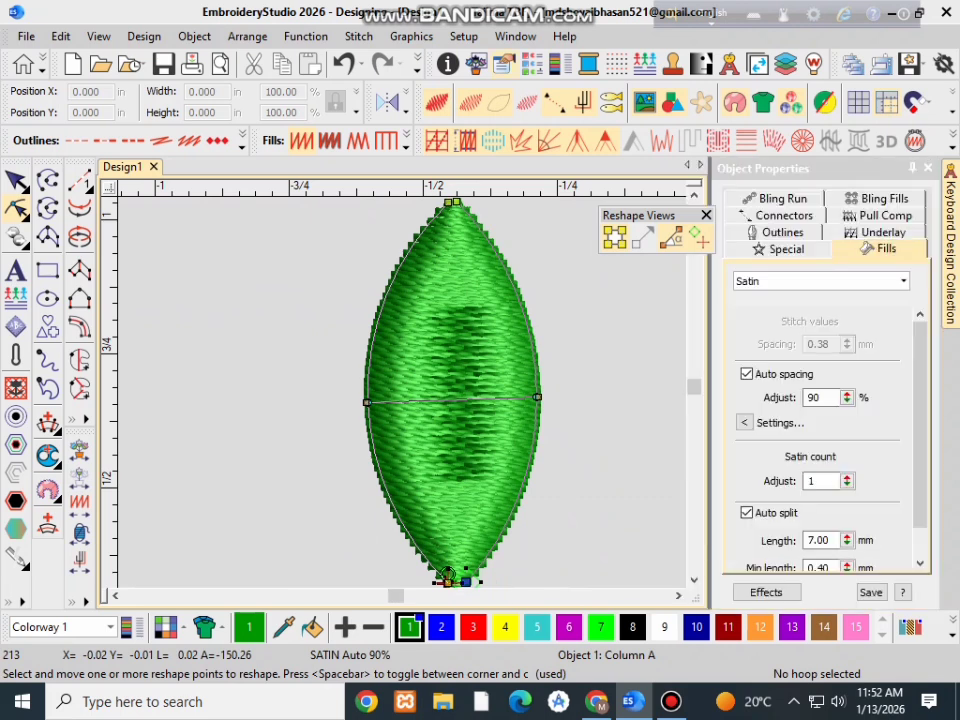
pyautogui.press('Escape')
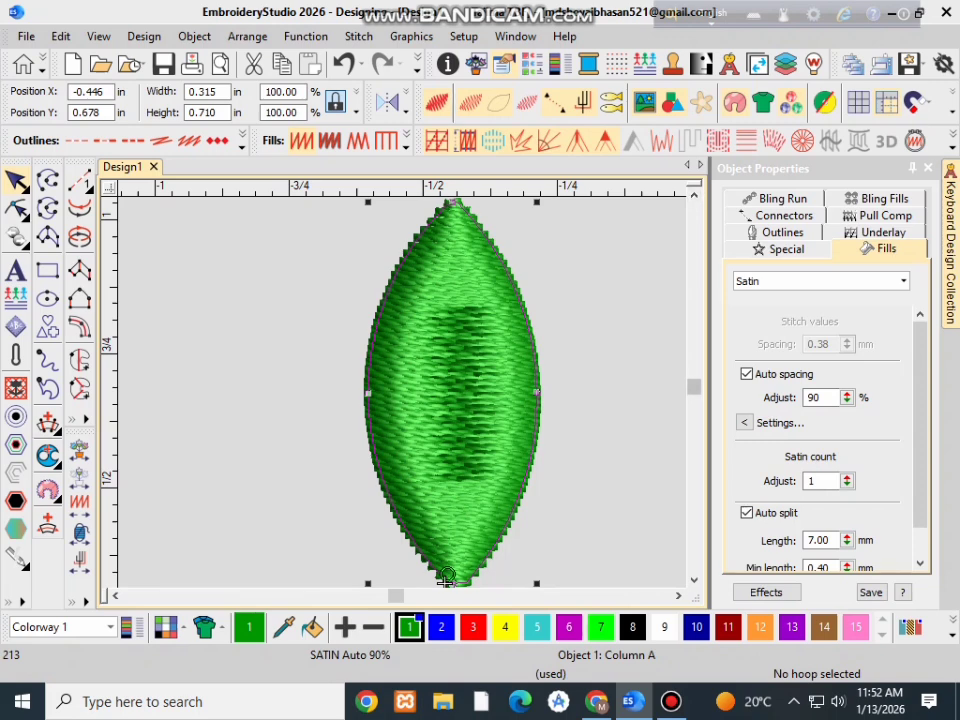
pyautogui.scroll(3, 446, 580)
pyautogui.scroll(3, 444, 586)
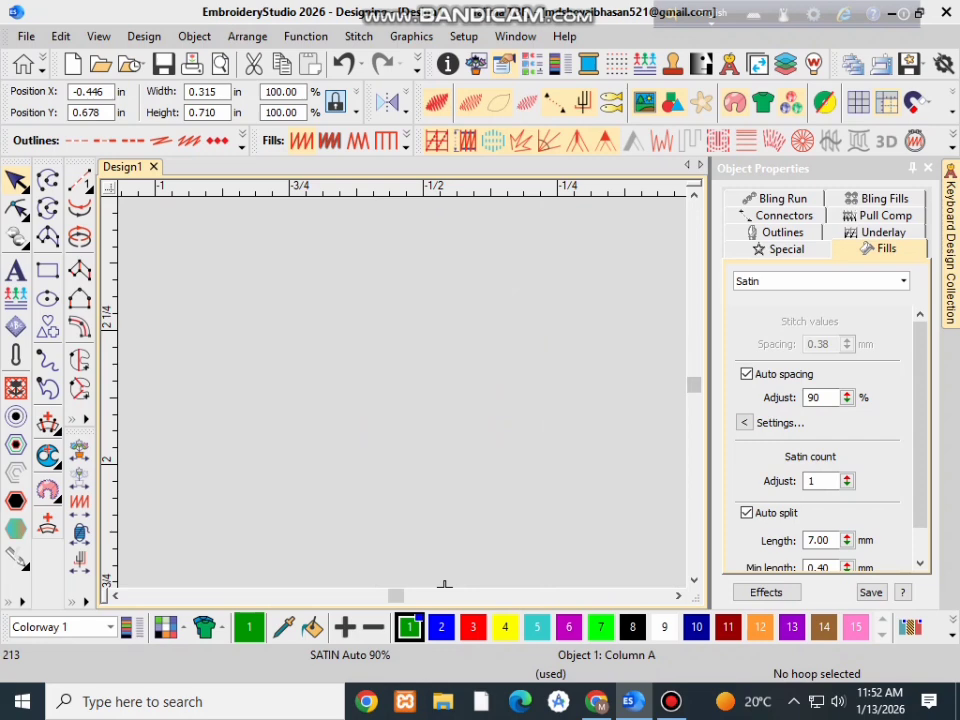
# Step: Turn off auto spacing for the leaf's satin fill, set the stitch spacing to 0.43 mm and close the object properties
pyautogui.click(928, 168)
pyautogui.scroll(-4, 446, 421)
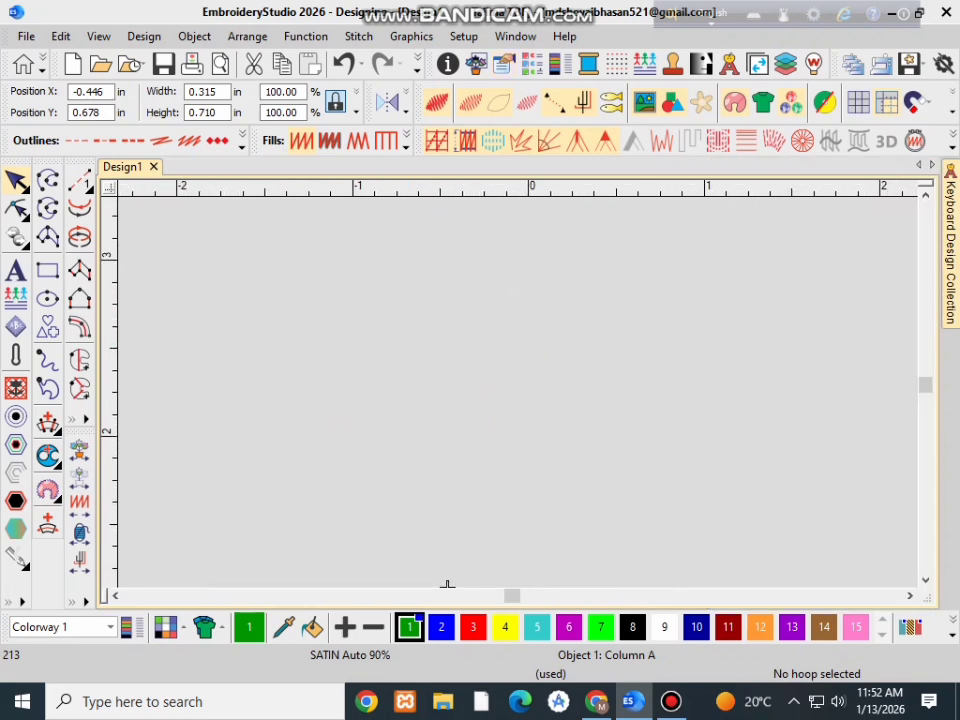
pyautogui.scroll(-5, 447, 586)
pyautogui.scroll(9, 501, 514)
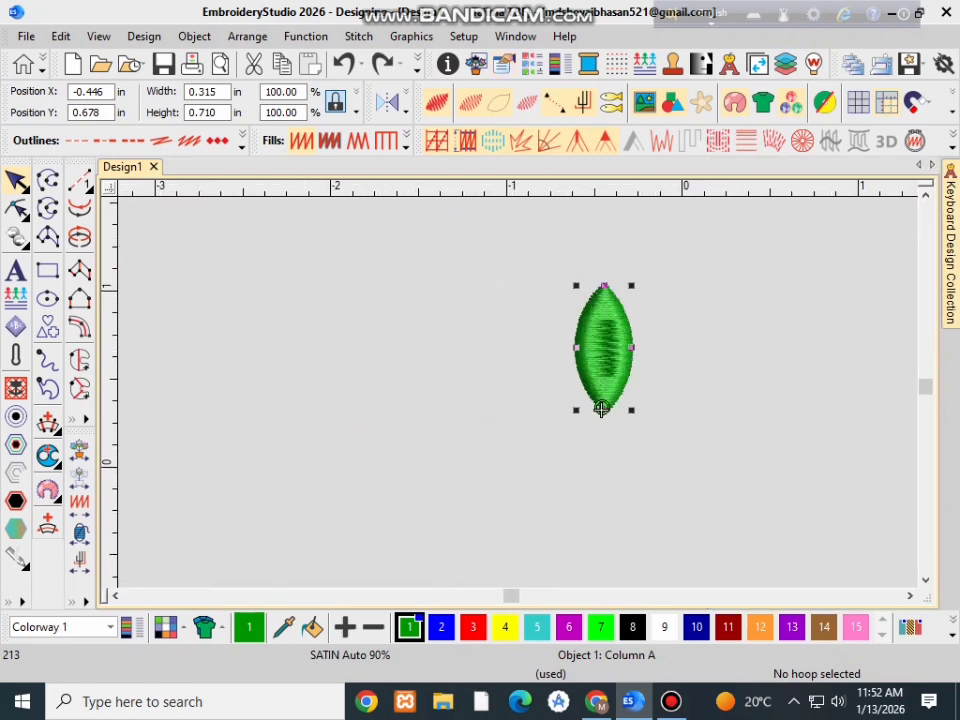
pyautogui.scroll(-2, 535, 493)
pyautogui.scroll(4, 535, 493)
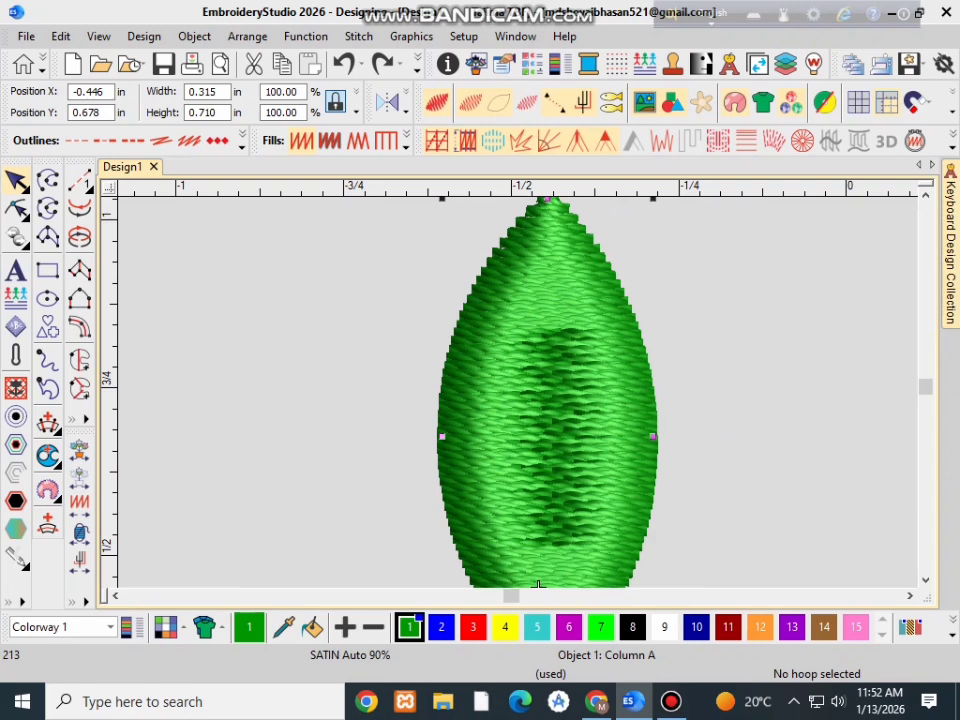
pyautogui.doubleClick(538, 584)
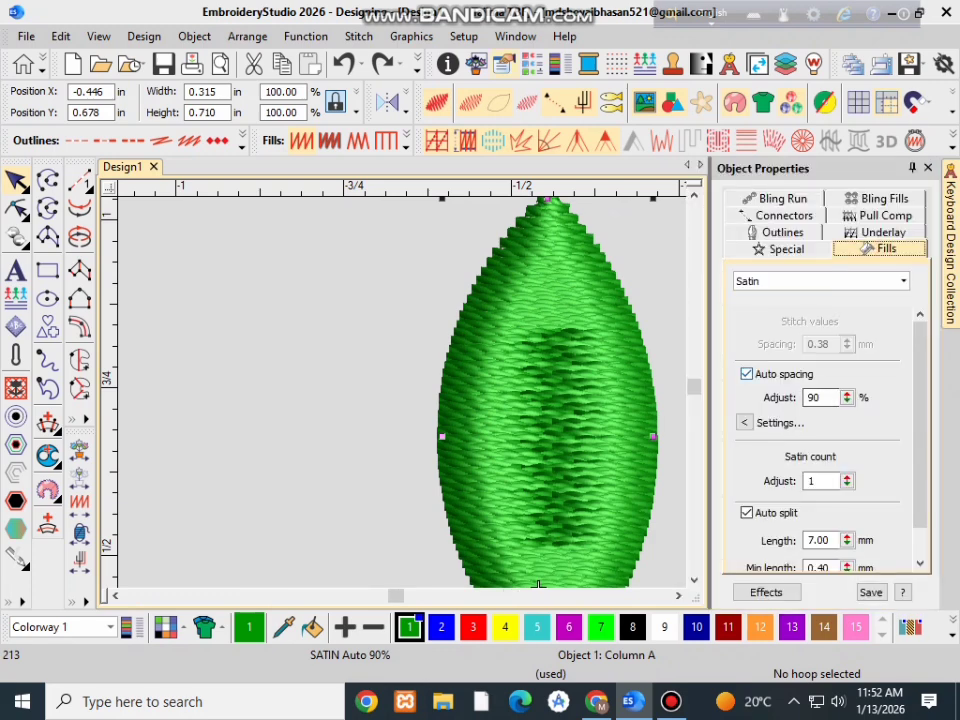
pyautogui.click(747, 374)
pyautogui.moveTo(847, 344)
pyautogui.mouseDown()
pyautogui.moveTo(847, 359)
pyautogui.moveTo(847, 290)
pyautogui.moveTo(847, 360)
pyautogui.mouseUp()
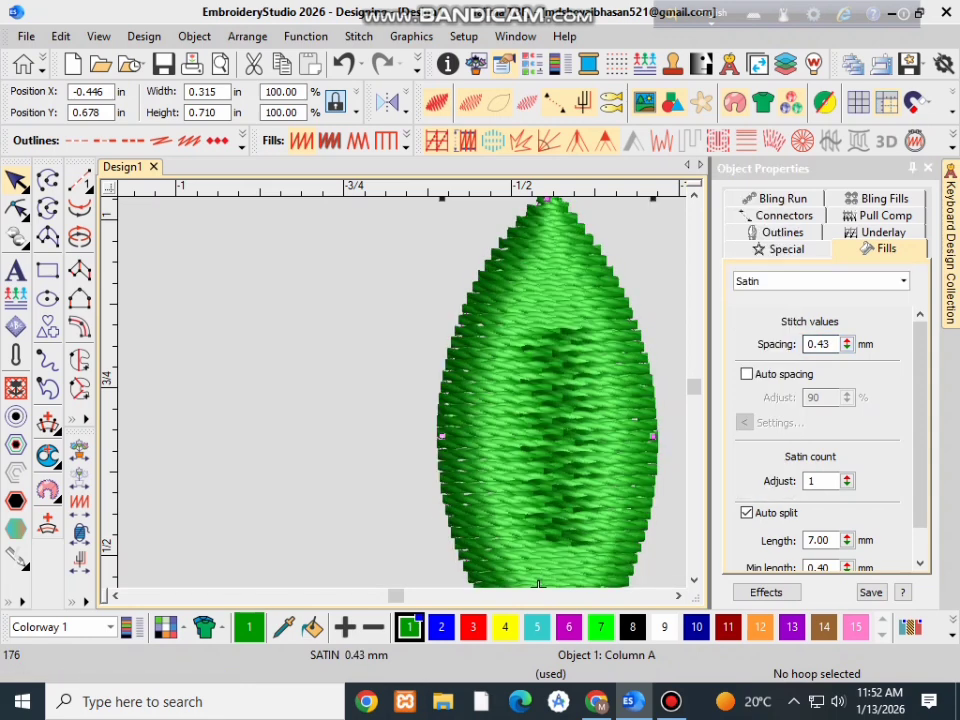
pyautogui.click(928, 168)
# Step: Examine the satin stitch spacing across the leaf's body and side edges at close-up and overall scale
pyautogui.scroll(-4, 480, 401)
pyautogui.scroll(7, 530, 405)
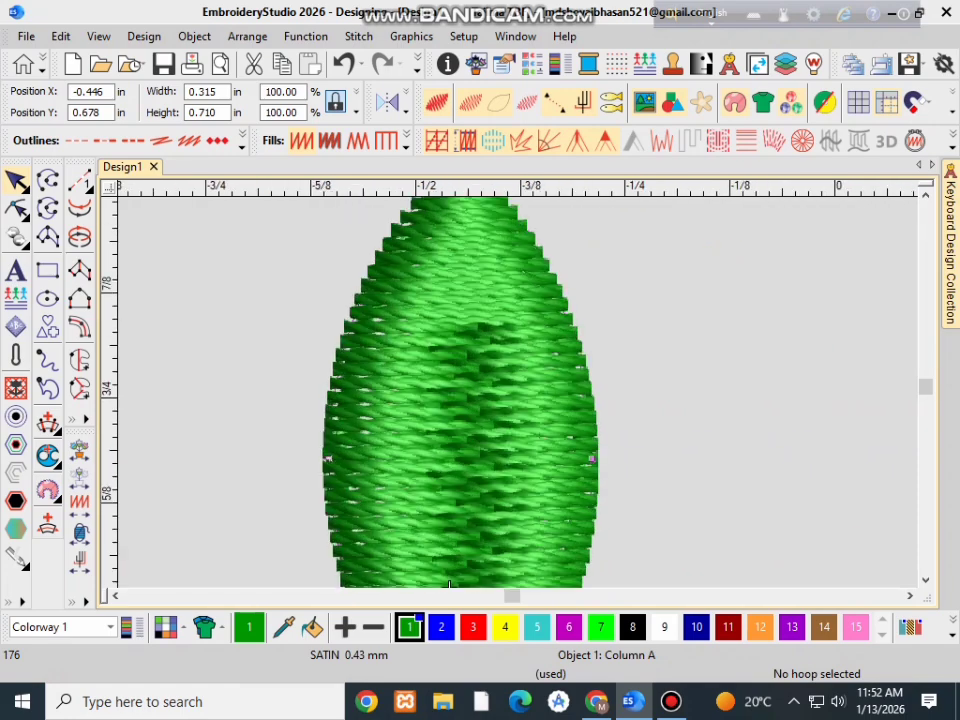
pyautogui.scroll(2, 536, 370)
pyautogui.scroll(2, 335, 337)
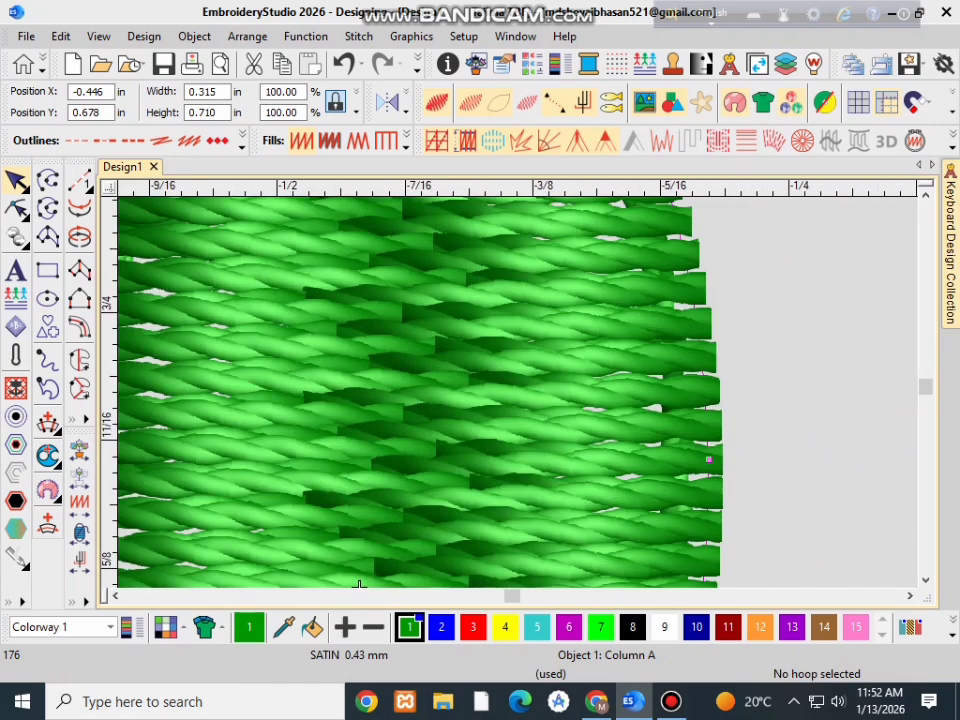
pyautogui.scroll(-3, 359, 585)
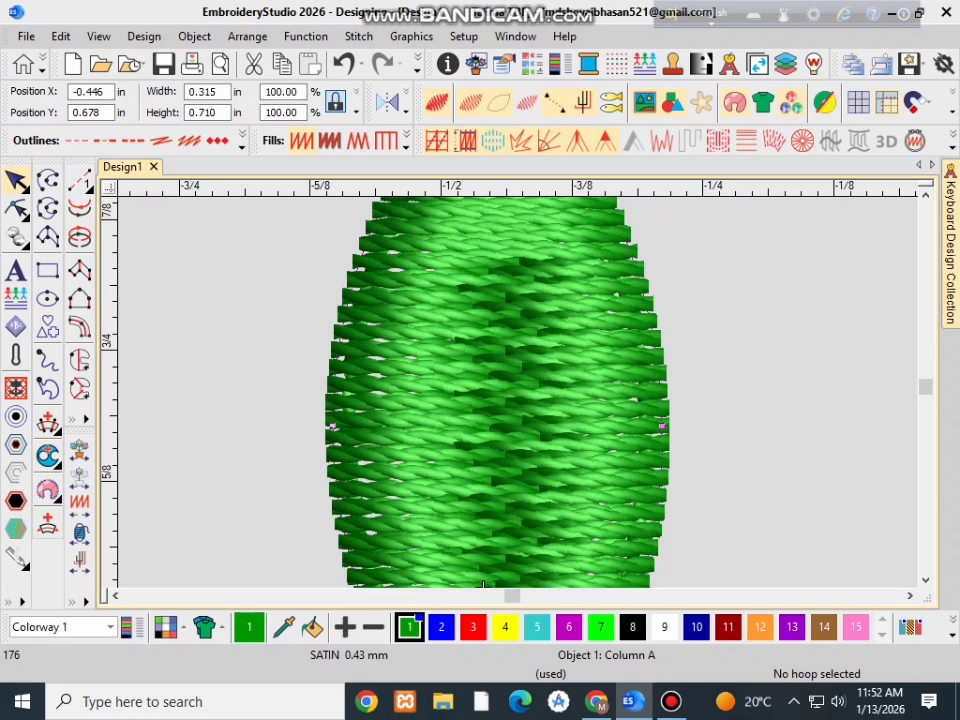
pyautogui.scroll(2, 513, 295)
pyautogui.scroll(-1, 510, 320)
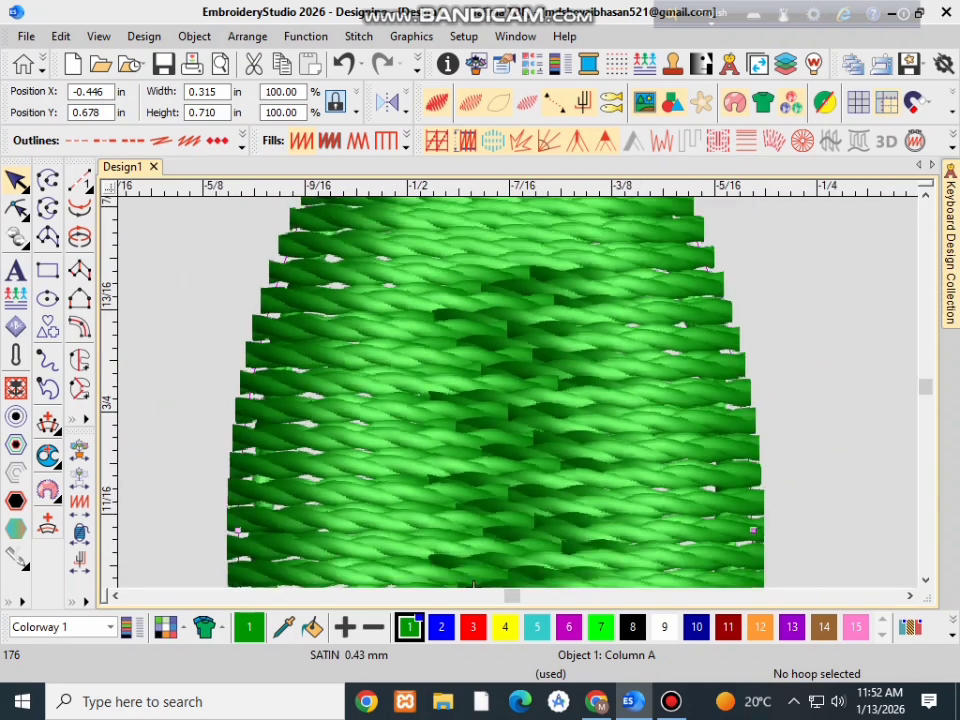
pyautogui.scroll(1, 515, 330)
pyautogui.scroll(-1, 564, 586)
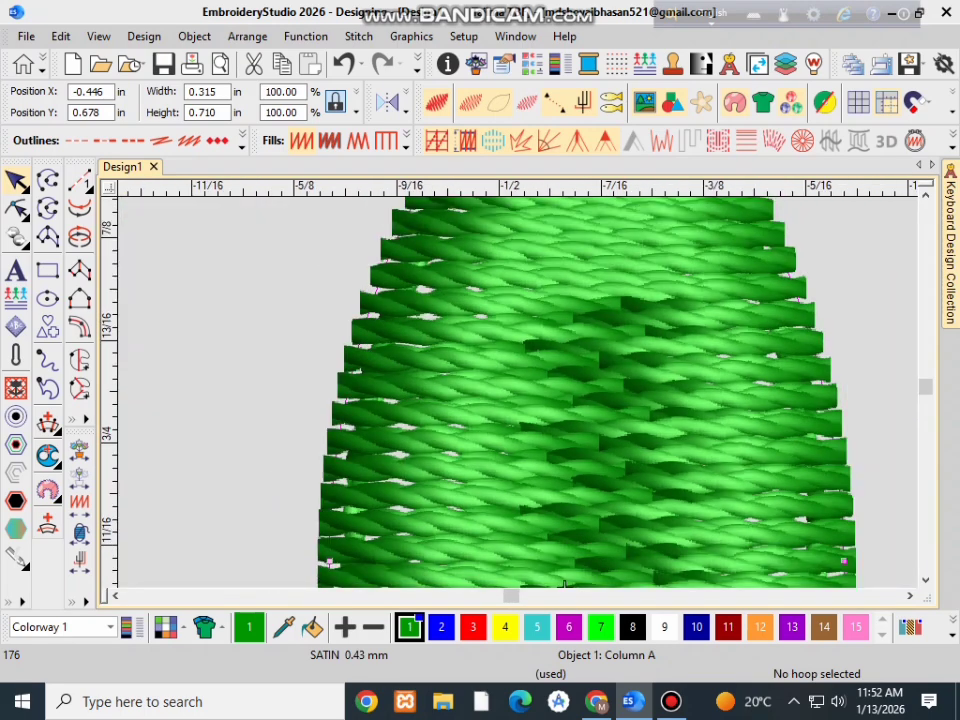
pyautogui.scroll(-1, 564, 586)
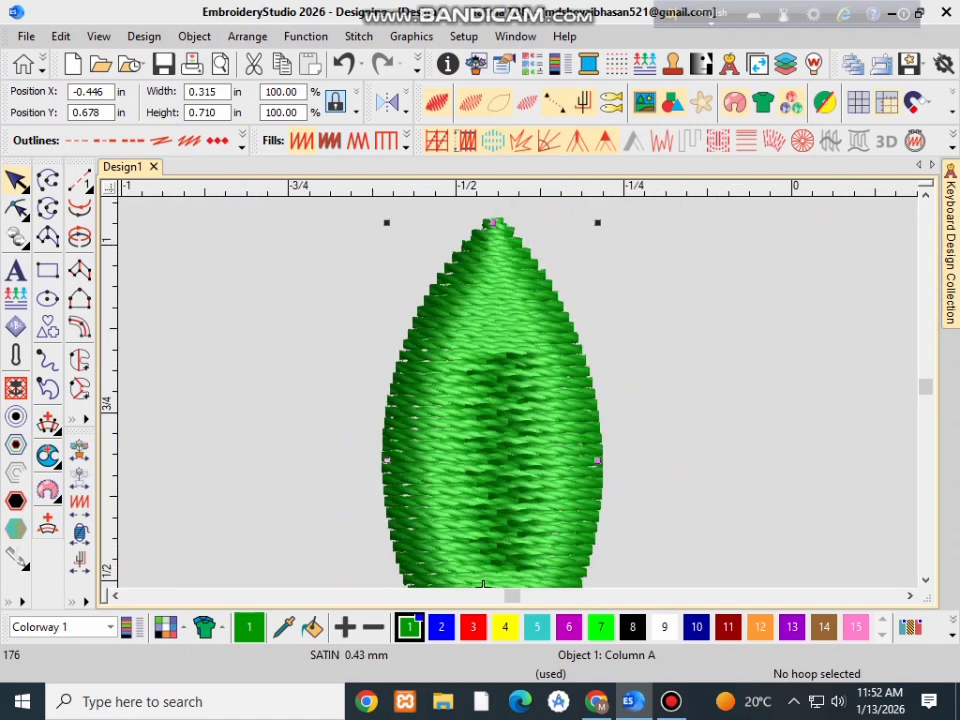
pyautogui.scroll(1, 470, 585)
pyautogui.scroll(-1, 470, 585)
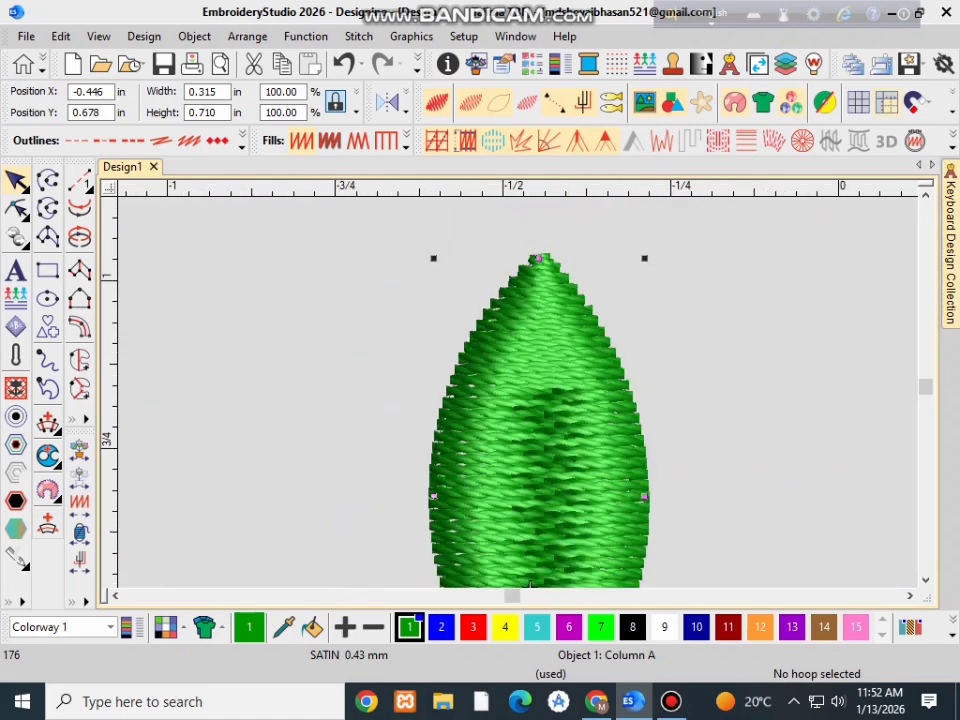
pyautogui.scroll(1, 468, 585)
pyautogui.scroll(-1, 465, 584)
pyautogui.scroll(1, 462, 583)
pyautogui.scroll(1, 462, 583)
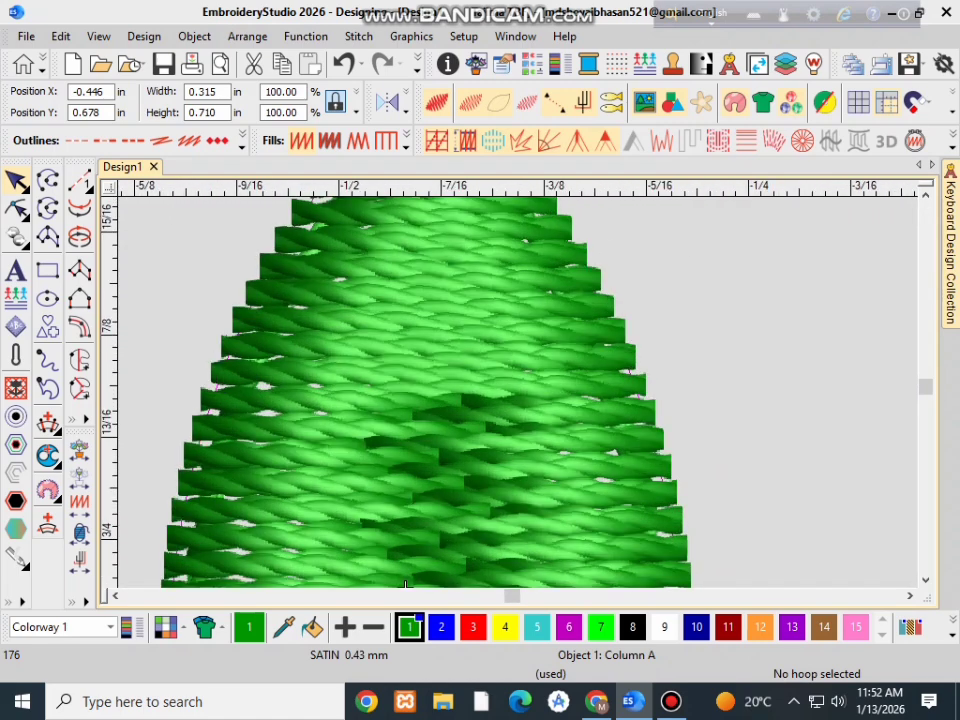
pyautogui.scroll(-1, 463, 584)
pyautogui.scroll(1, 463, 584)
pyautogui.scroll(-1, 464, 584)
pyautogui.scroll(-1, 464, 584)
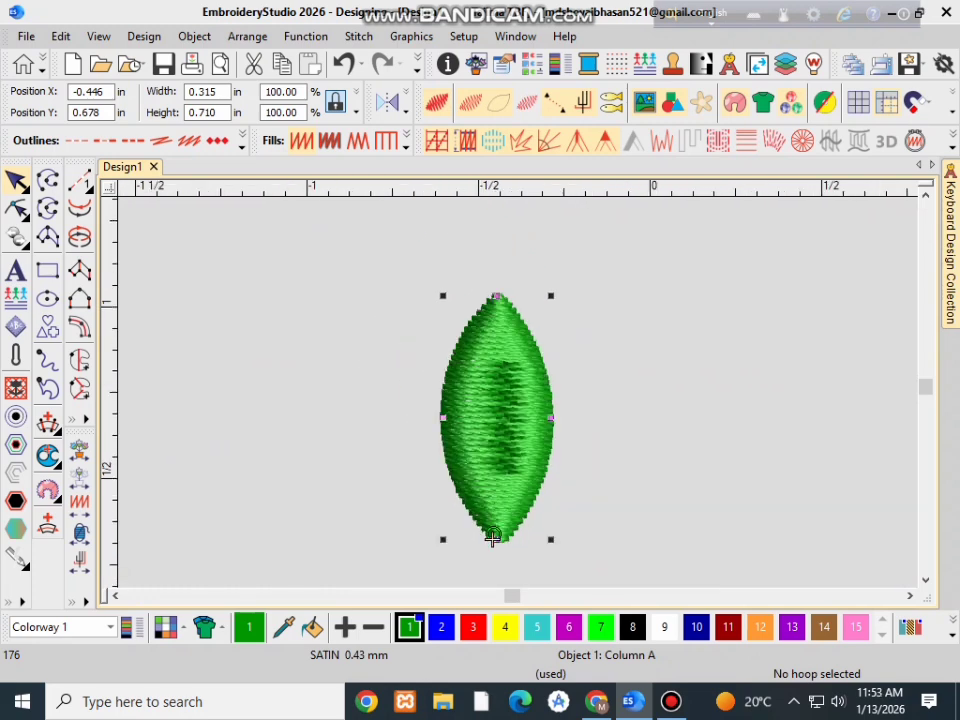
# Step: With Column B, draw a curved, narrow leaf outline about 0.6 in tall as side 1, beside the green leaf
pyautogui.press('Return')
pyautogui.press('Return')
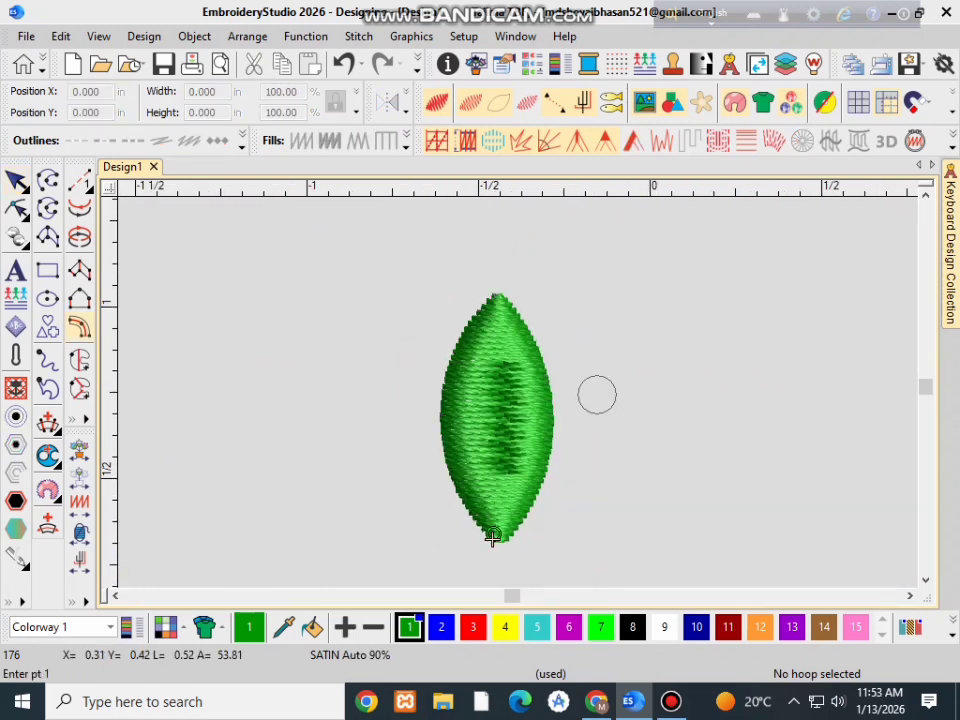
pyautogui.press('space')
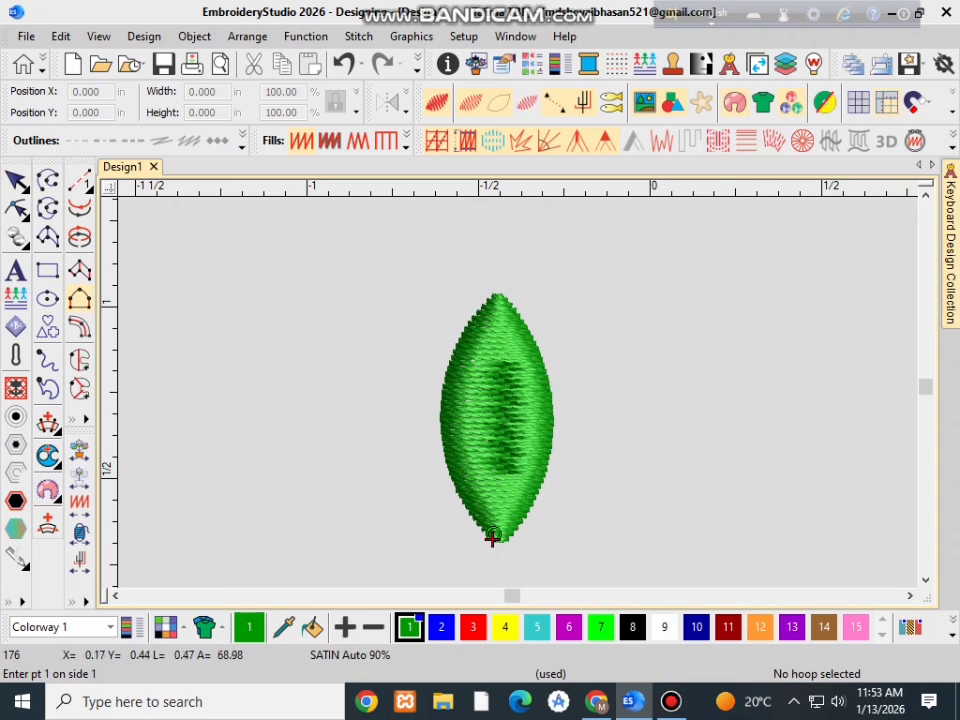
pyautogui.scroll(-1, 492, 537)
pyautogui.scroll(2, 397, 459)
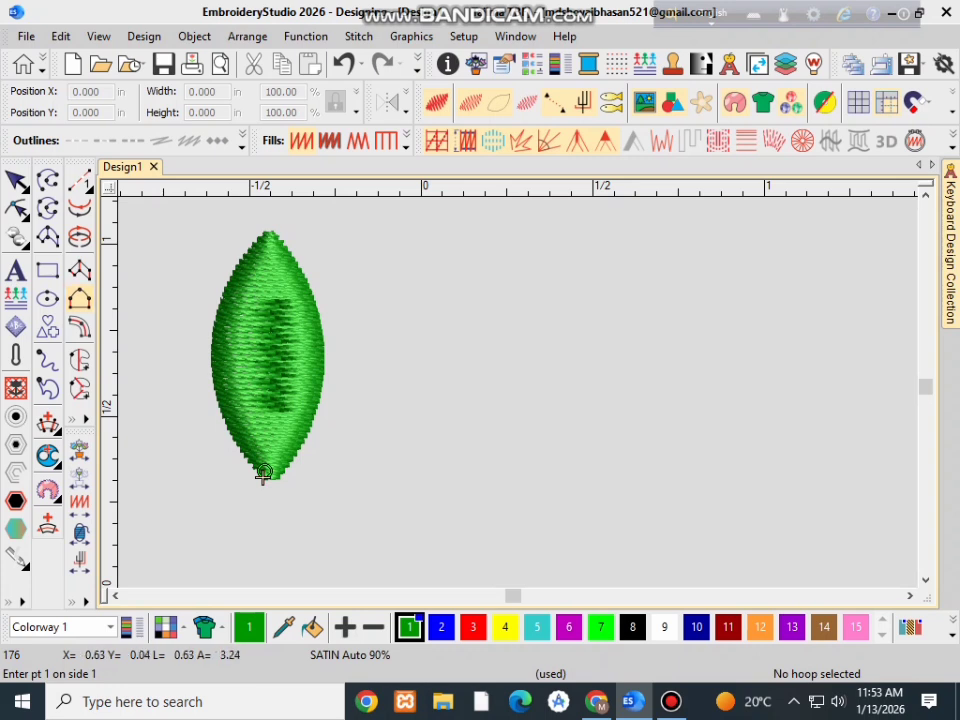
pyautogui.click(263, 474)
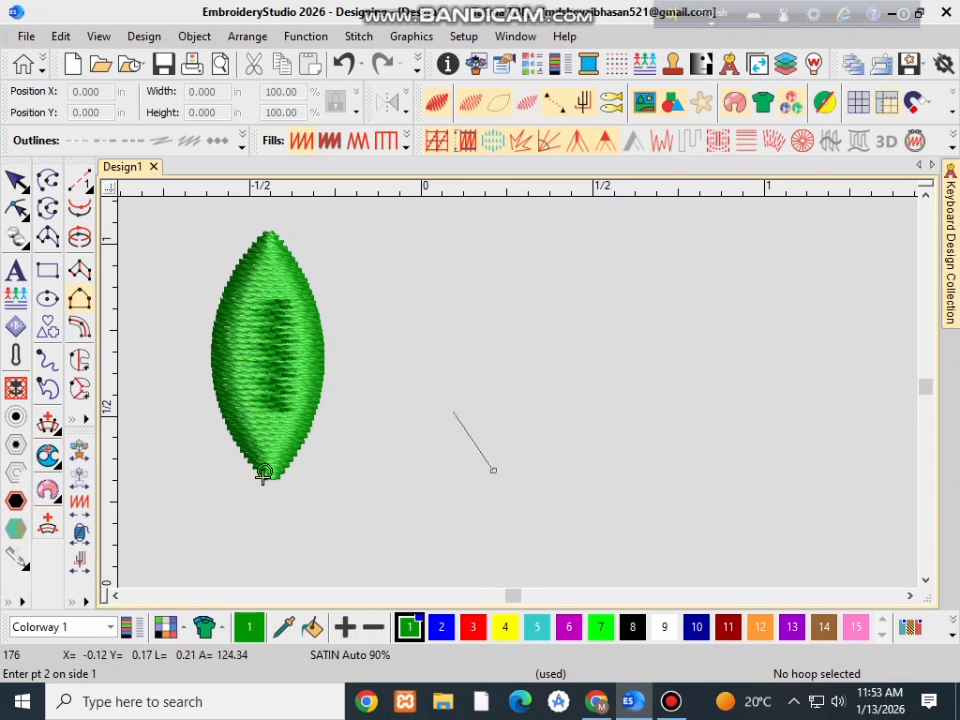
pyautogui.click(467, 418)
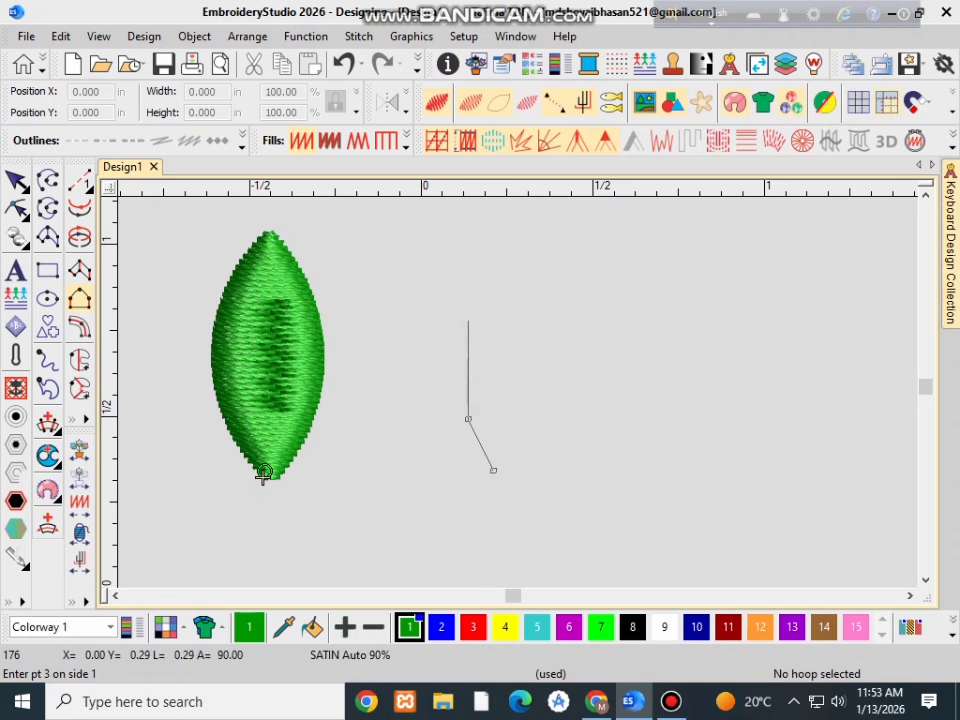
pyautogui.click(468, 326)
pyautogui.click(494, 262)
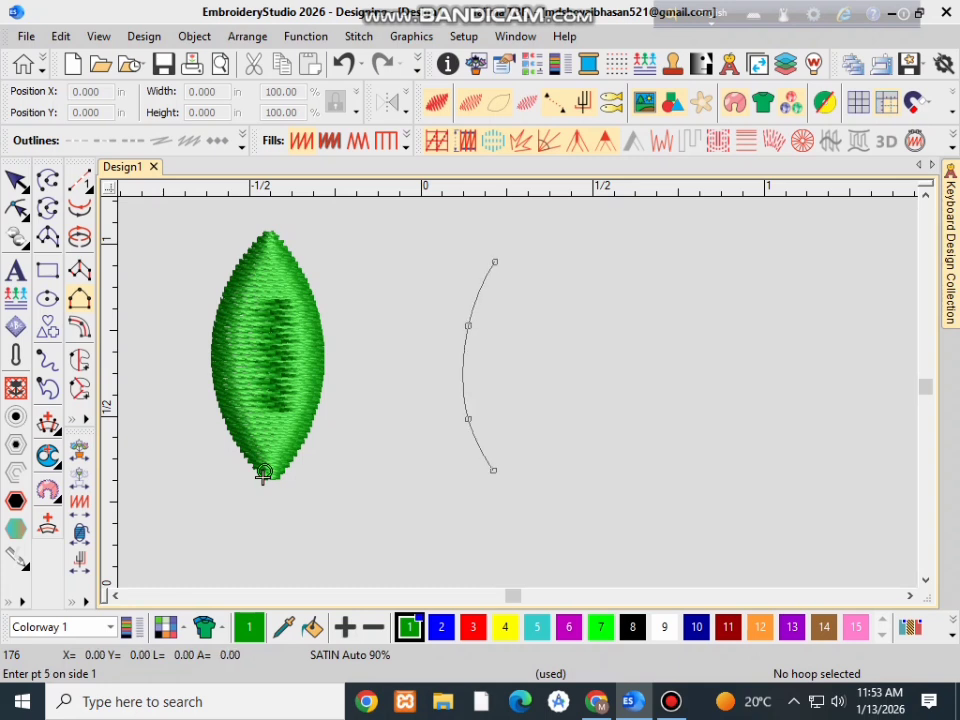
pyautogui.click(517, 320)
pyautogui.click(520, 414)
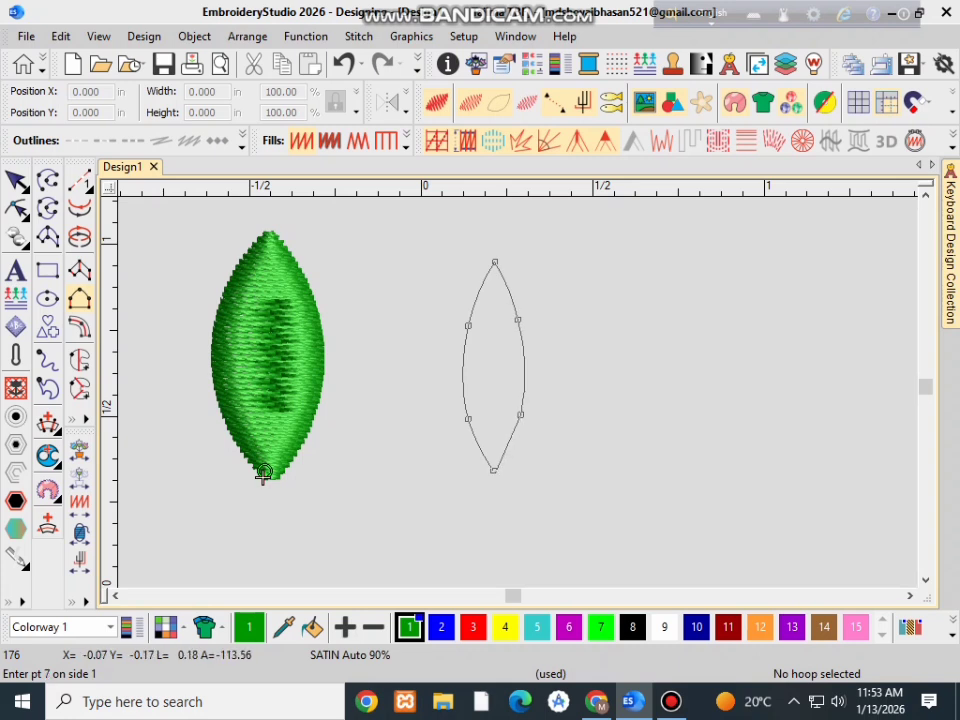
pyautogui.click(494, 471)
# Step: Replace the last two outline points, ending level with the start point across a small gap, and finish side 1
pyautogui.scroll(8, 494, 471)
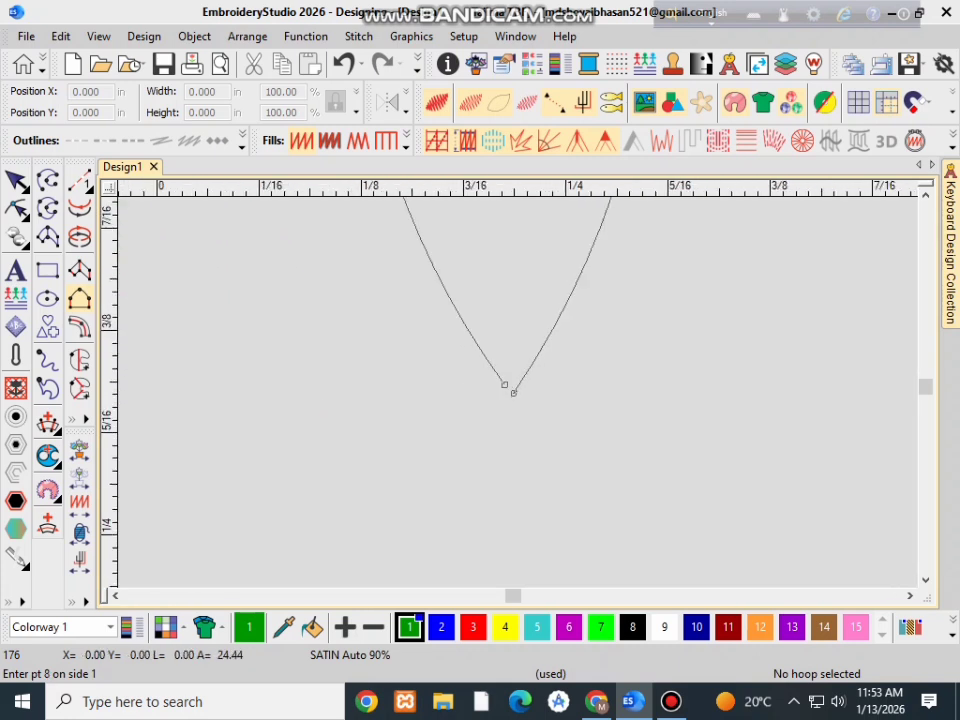
pyautogui.press('BackSpace')
pyautogui.press('BackSpace')
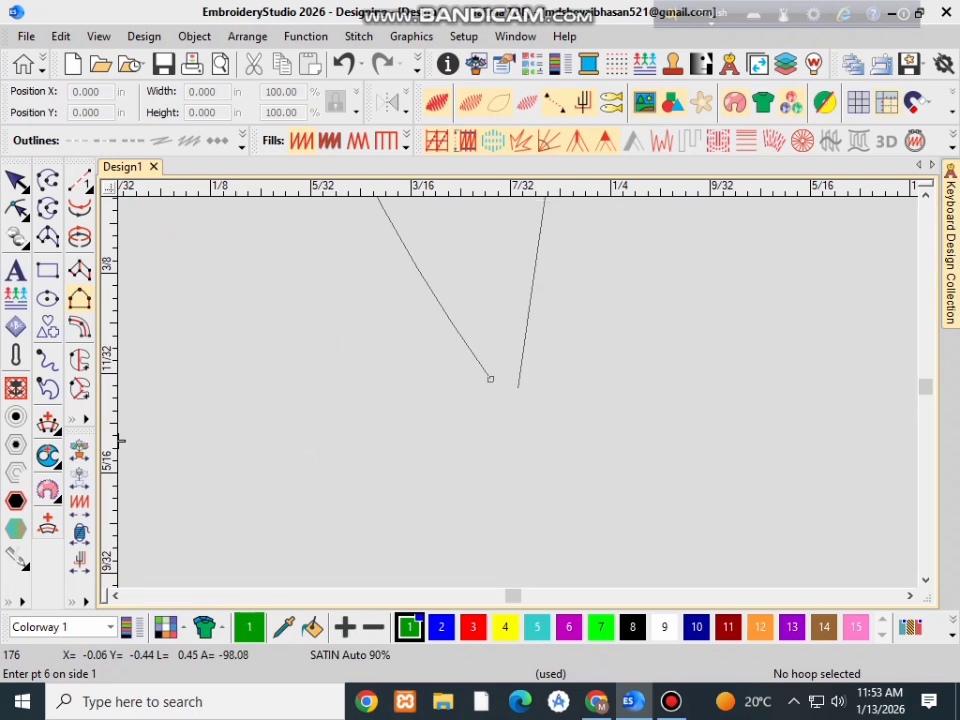
pyautogui.scroll(-10, 518, 389)
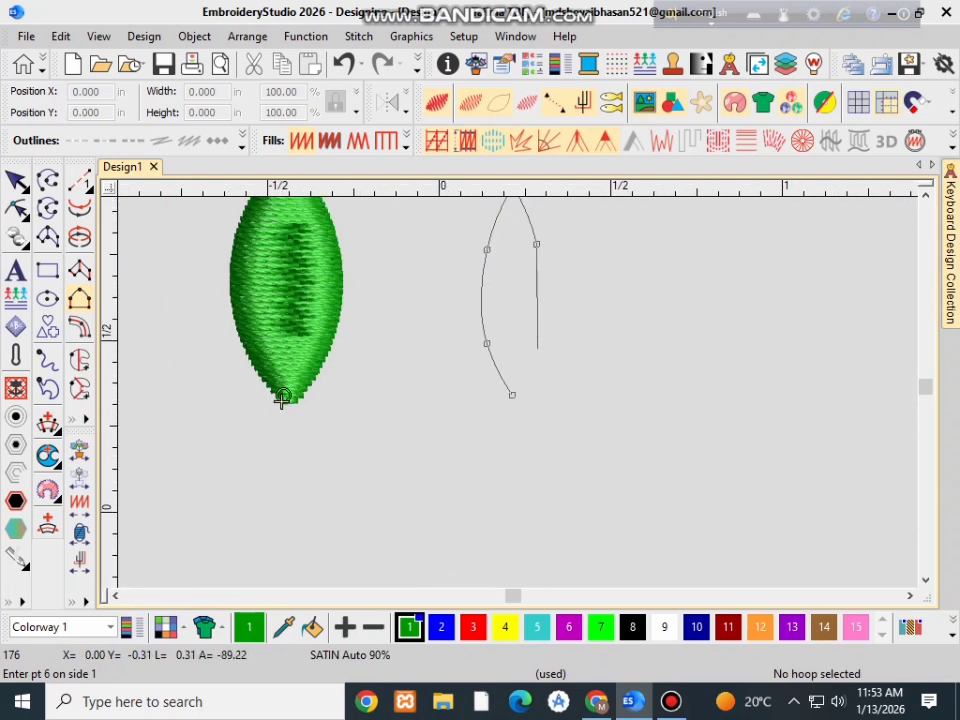
pyautogui.click(541, 340)
pyautogui.scroll(8, 118, 461)
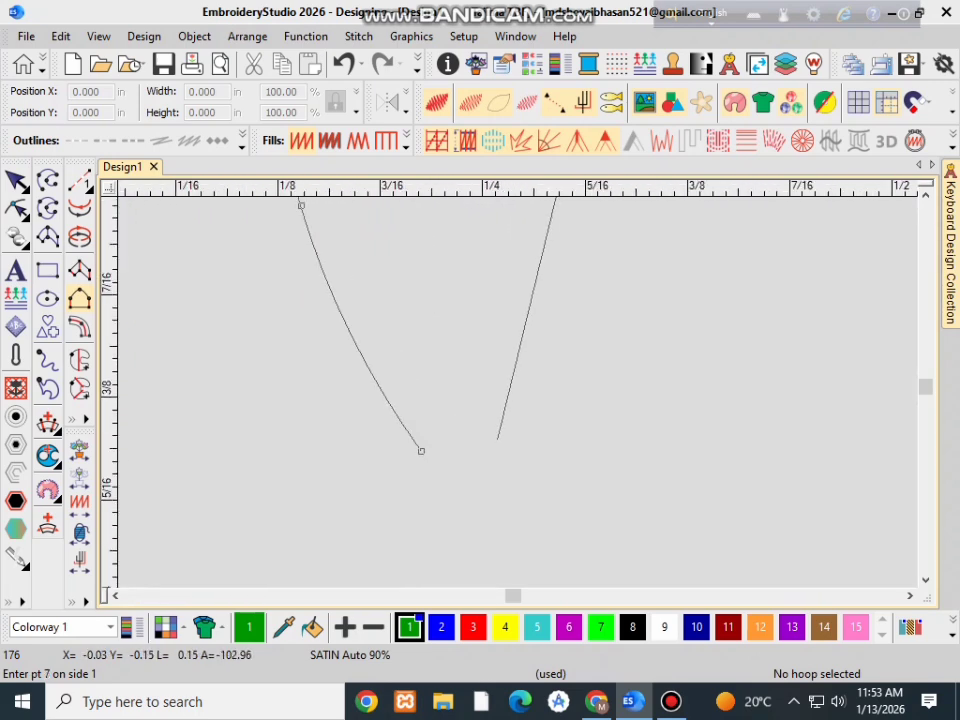
pyautogui.click(463, 451)
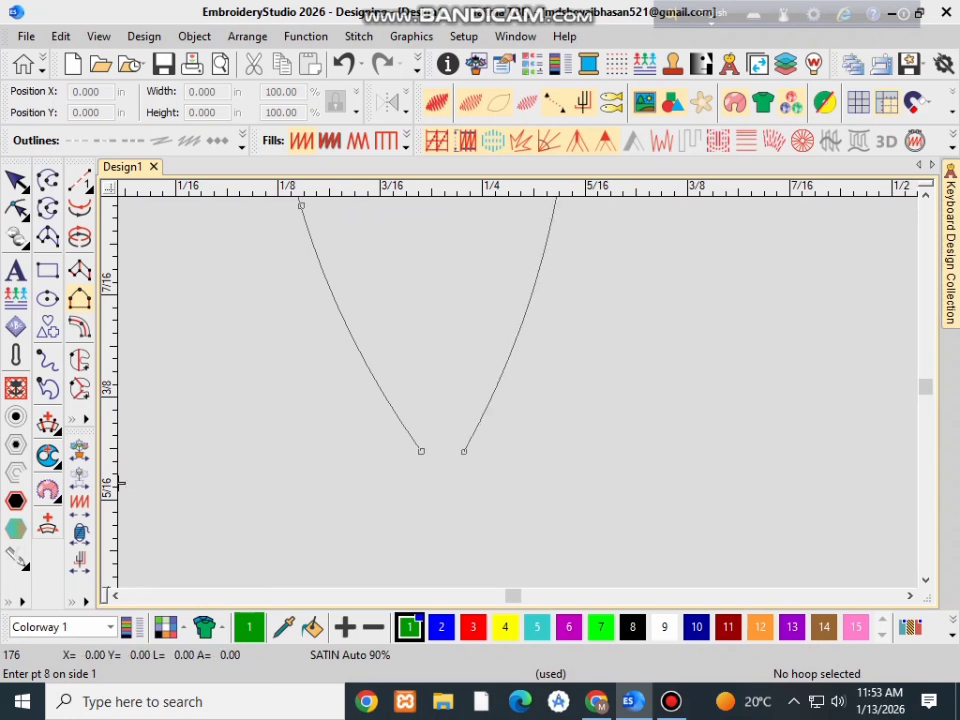
pyautogui.scroll(-5, 463, 451)
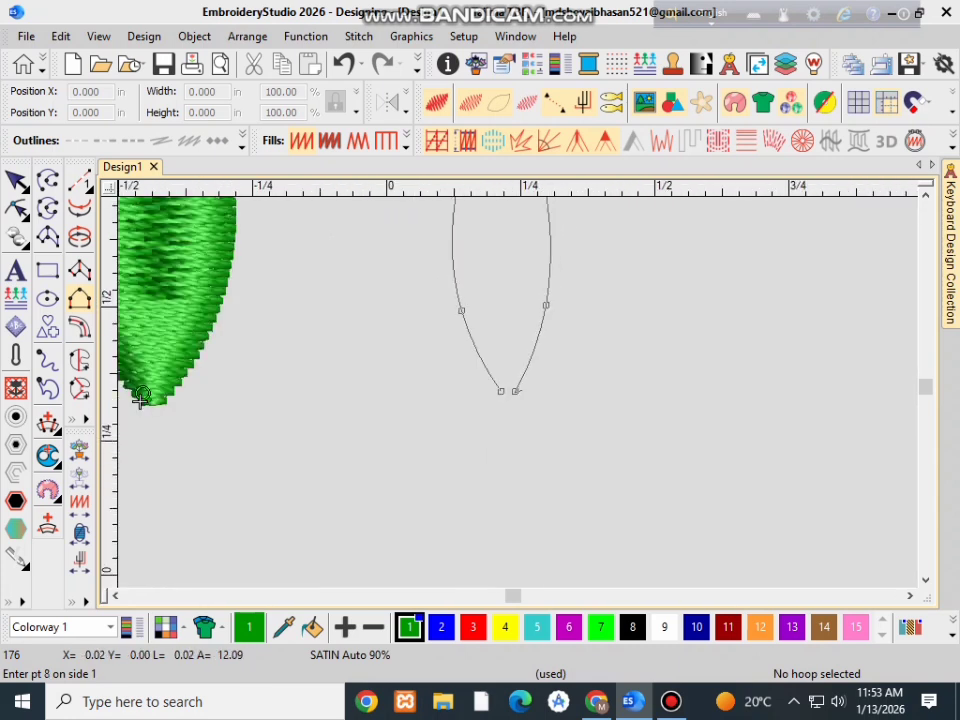
pyautogui.press('Return')
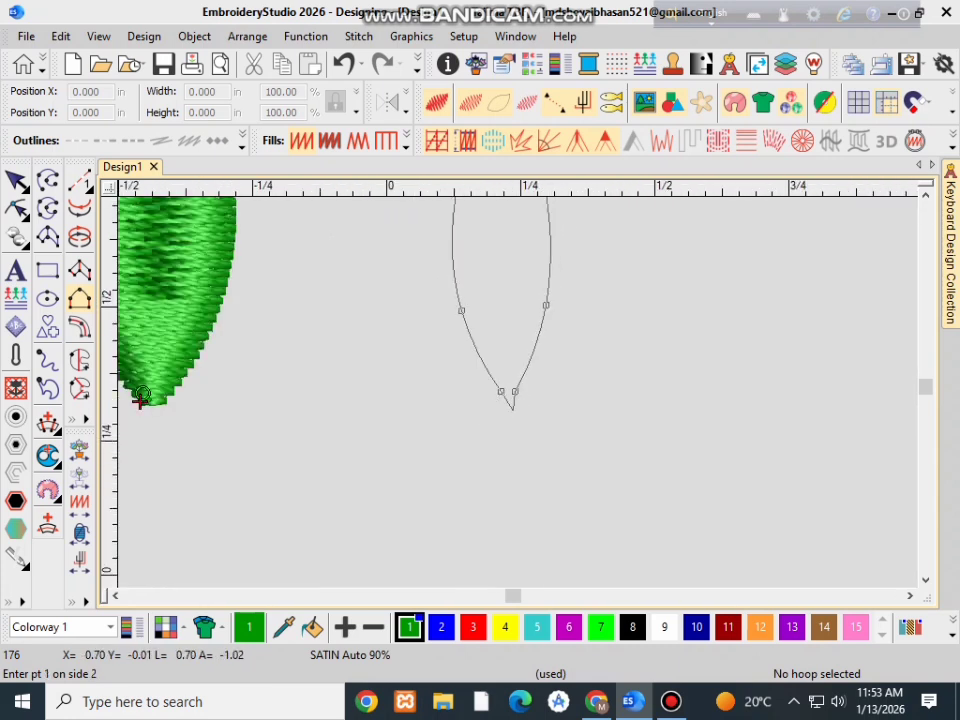
# Step: Examine the small gap between the two base points of the Column B outline at close-up and overall scale
pyautogui.scroll(6, 517, 390)
pyautogui.scroll(-6, 517, 390)
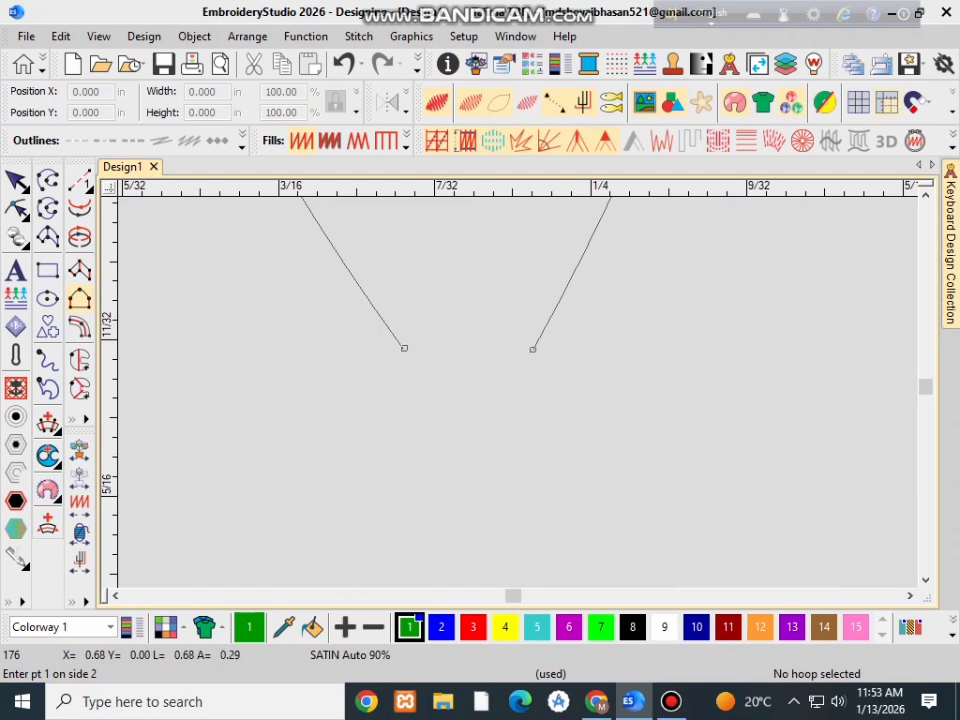
pyautogui.scroll(-6, 518, 395)
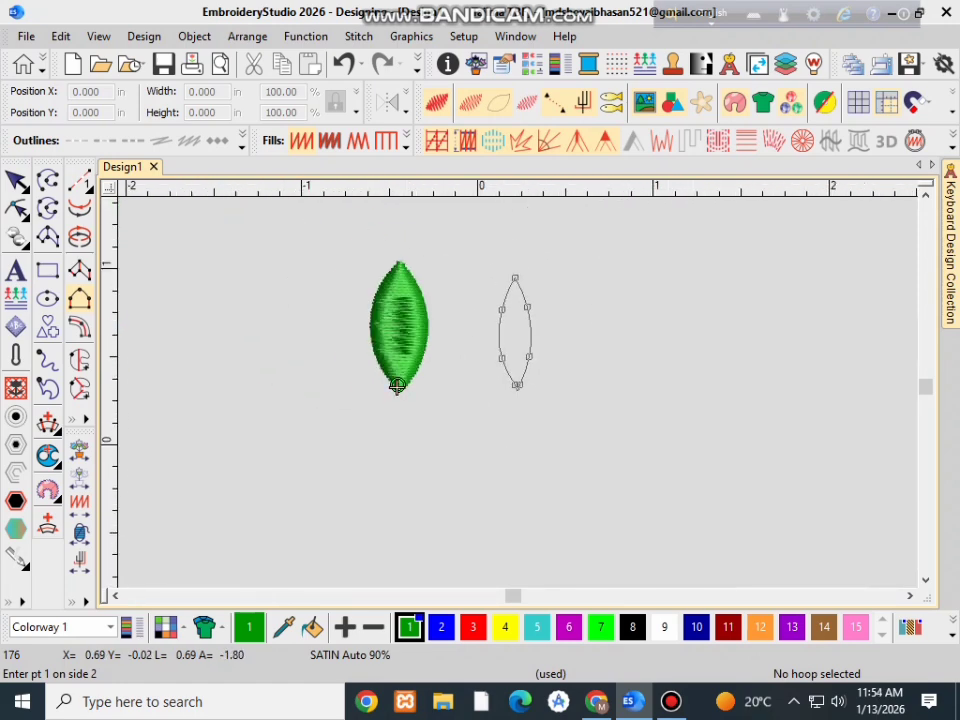
pyautogui.scroll(4, 523, 350)
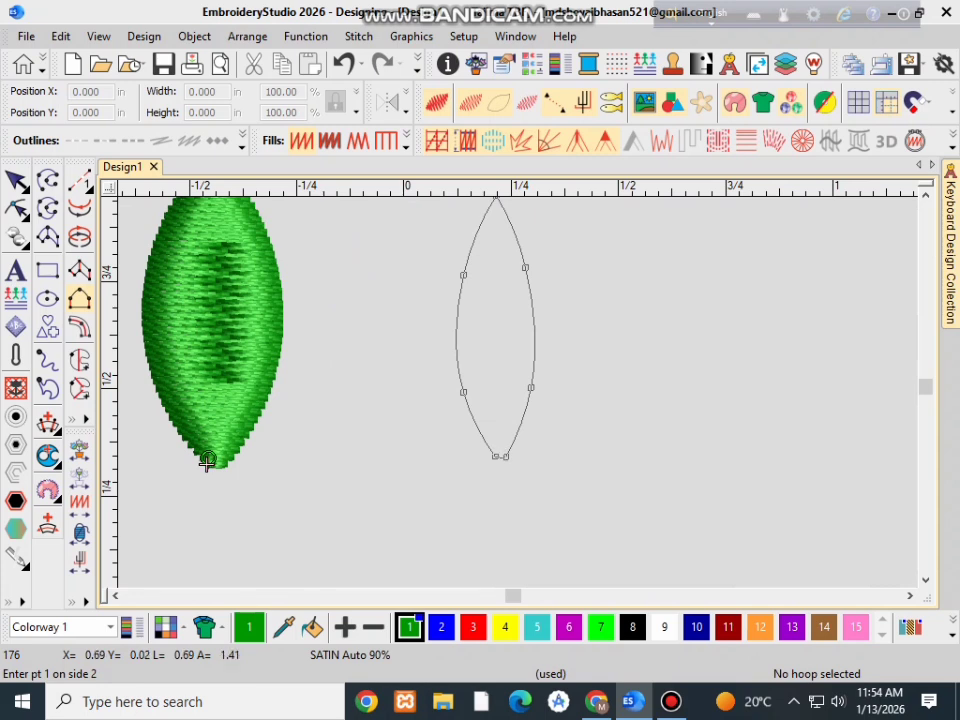
pyautogui.scroll(1, 504, 460)
pyautogui.scroll(6, 519, 389)
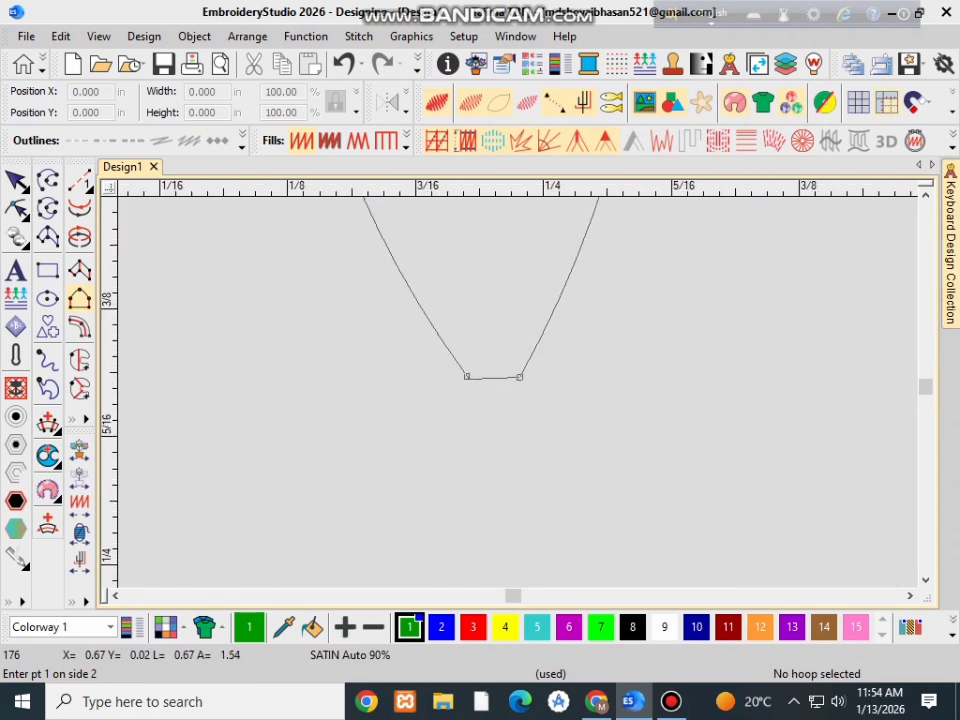
pyautogui.scroll(-7, 120, 415)
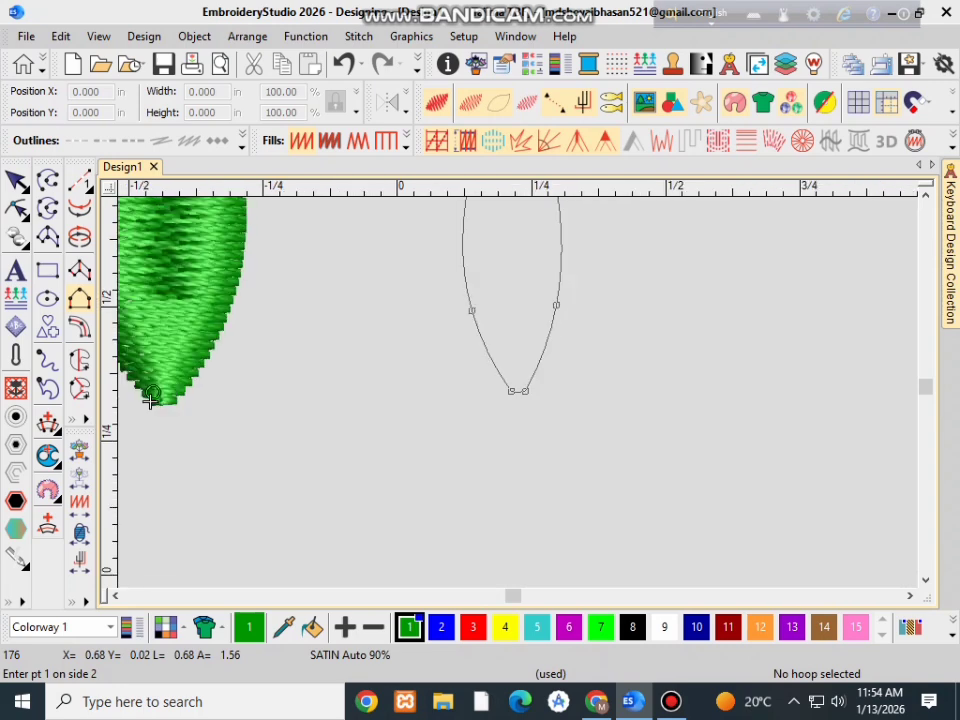
pyautogui.scroll(-3, 224, 400)
# Step: Place five side 2 points from the base gap up the leaf's centre to just below the tip and back down to the base
pyautogui.scroll(13, 364, 393)
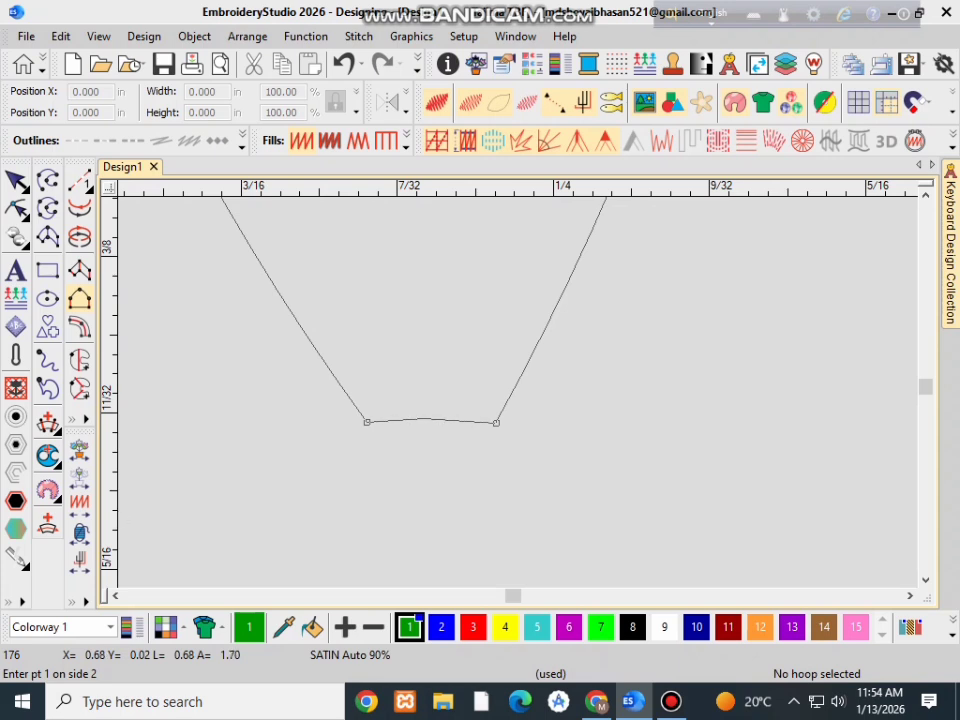
pyautogui.click(444, 418)
pyautogui.scroll(-12, 444, 418)
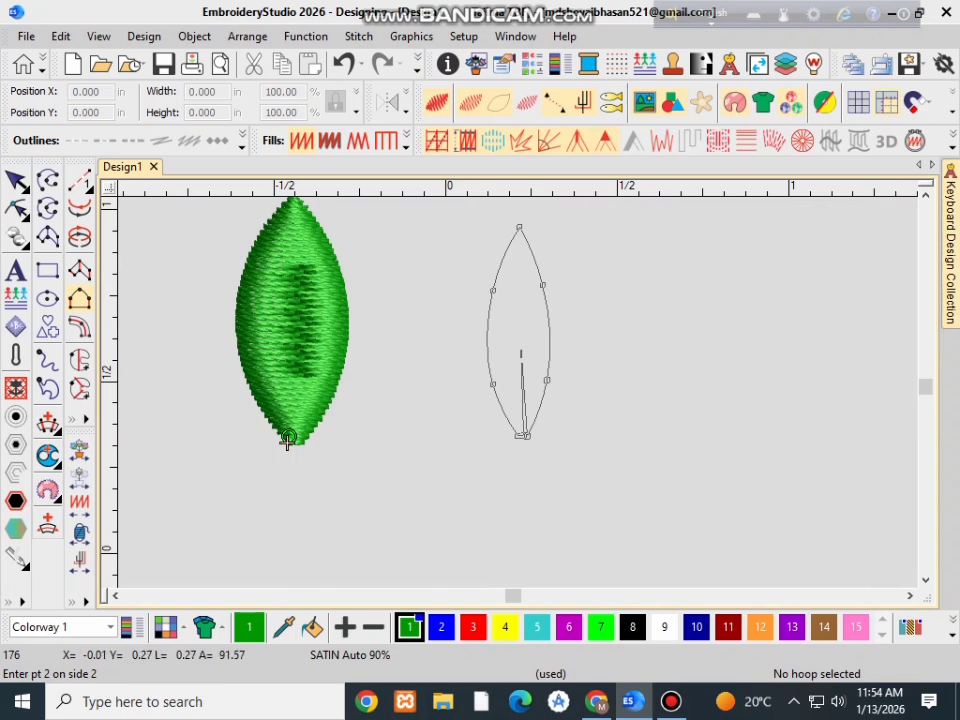
pyautogui.click(520, 343)
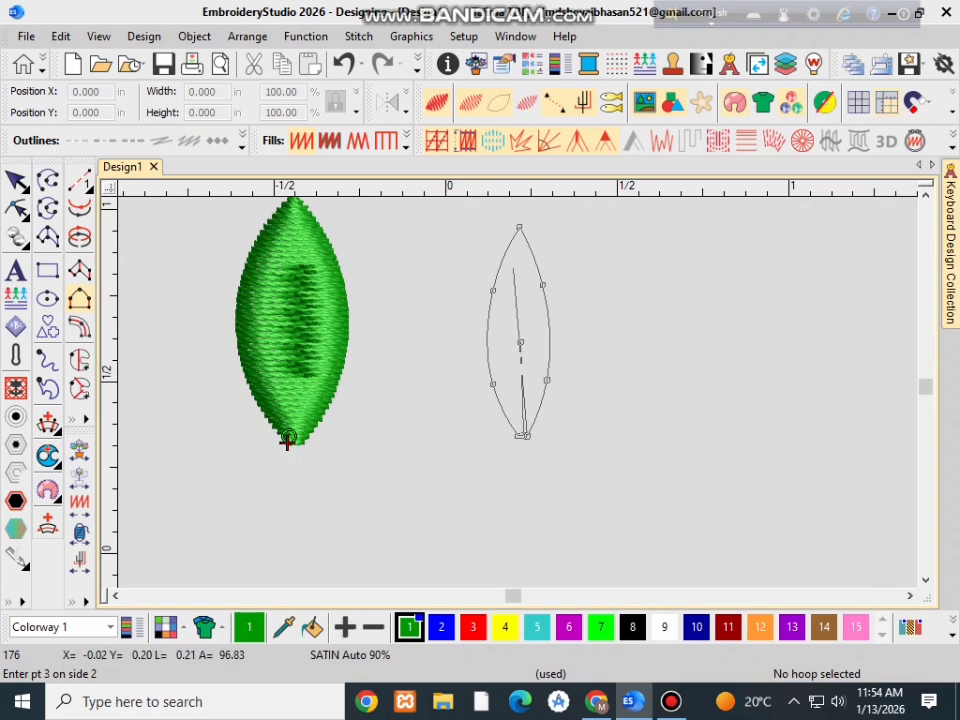
pyautogui.click(516, 268)
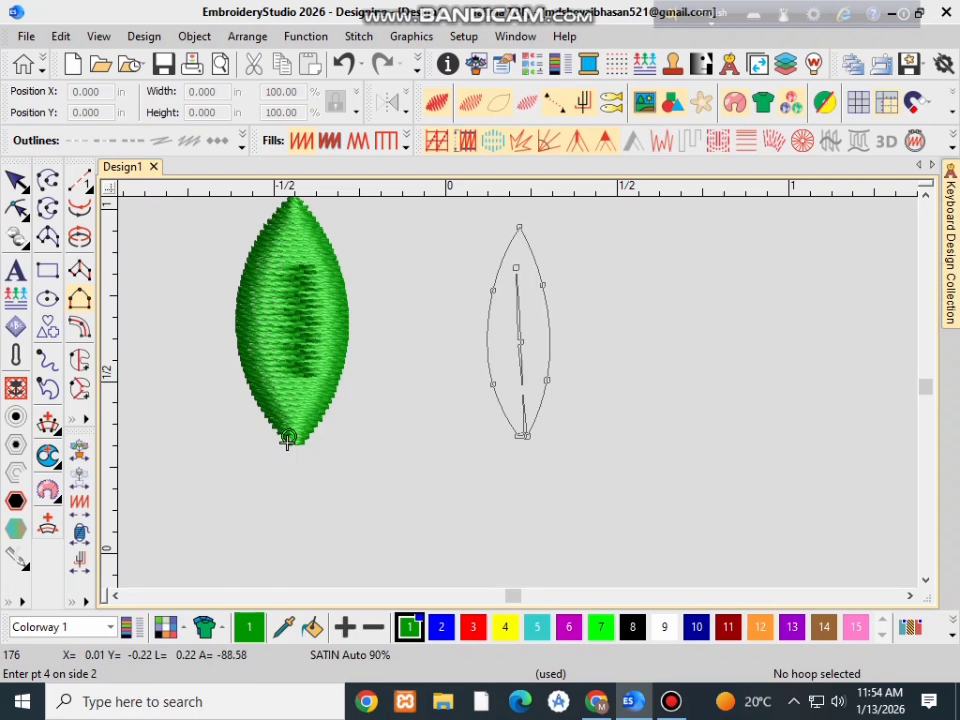
pyautogui.click(519, 340)
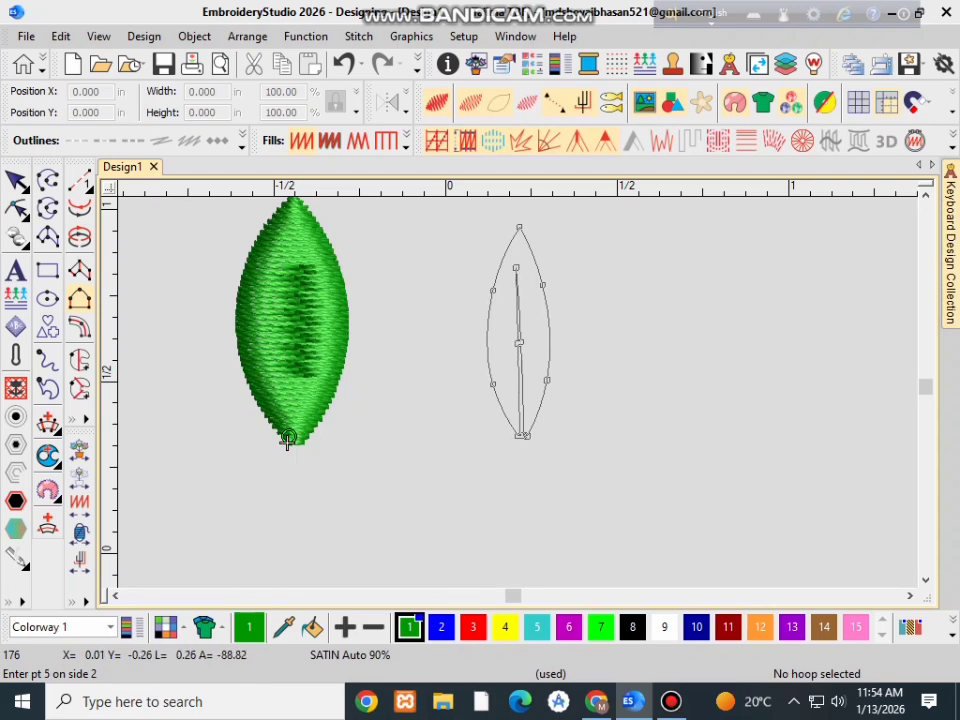
pyautogui.click(287, 440)
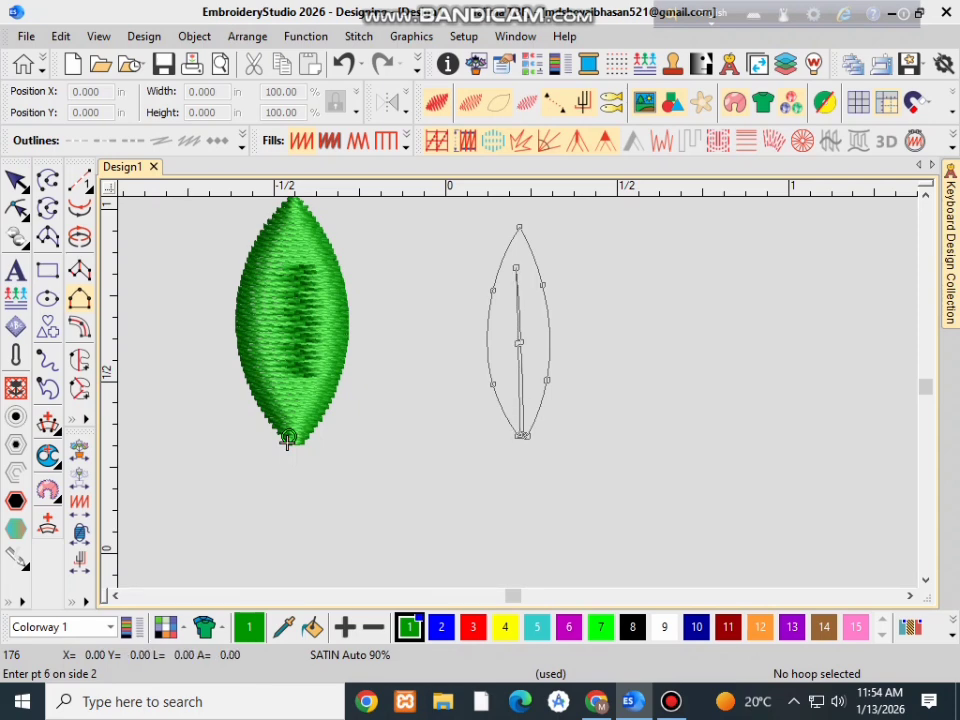
# Step: Replace the last side 2 point with one inside the base gap, generate the leaf's stitches and leave Column B
pyautogui.scroll(8, 522, 436)
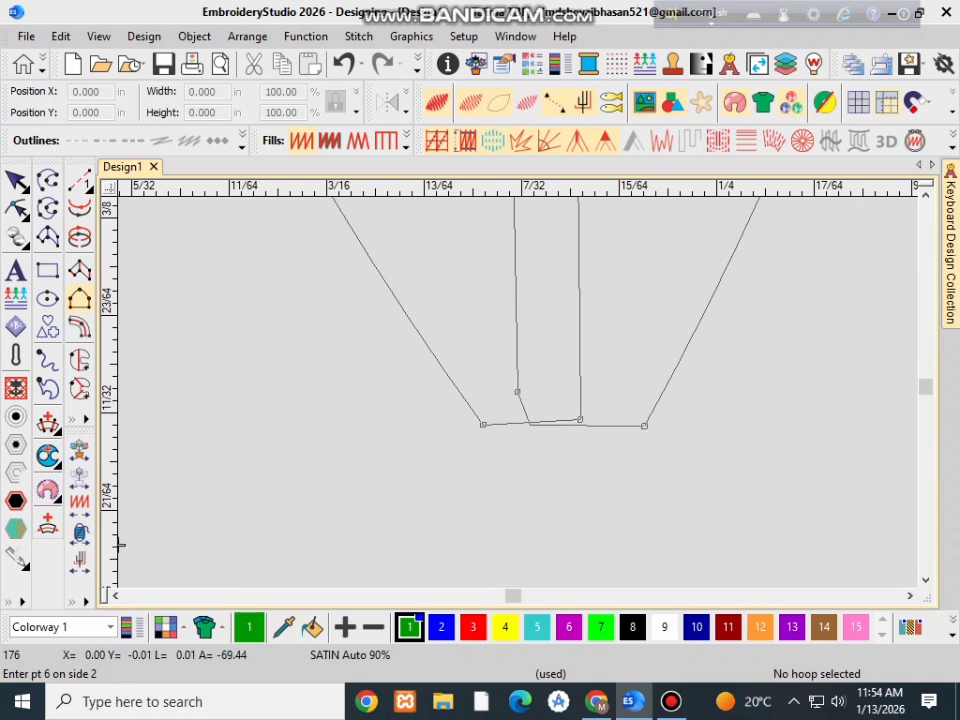
pyautogui.press('BackSpace')
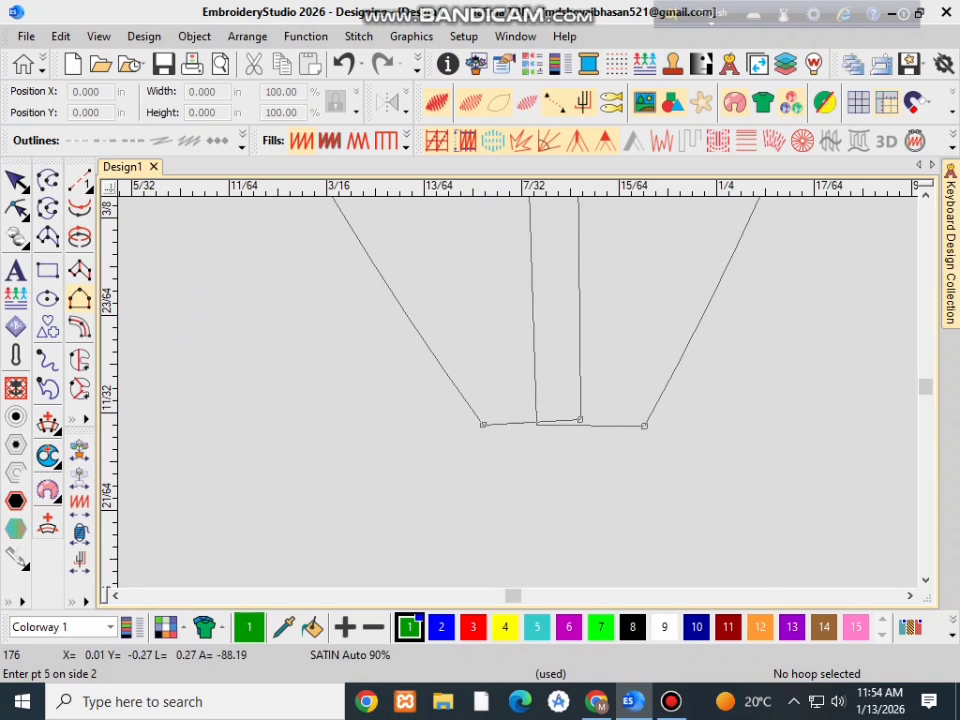
pyautogui.click(537, 421)
pyautogui.scroll(-2, 537, 421)
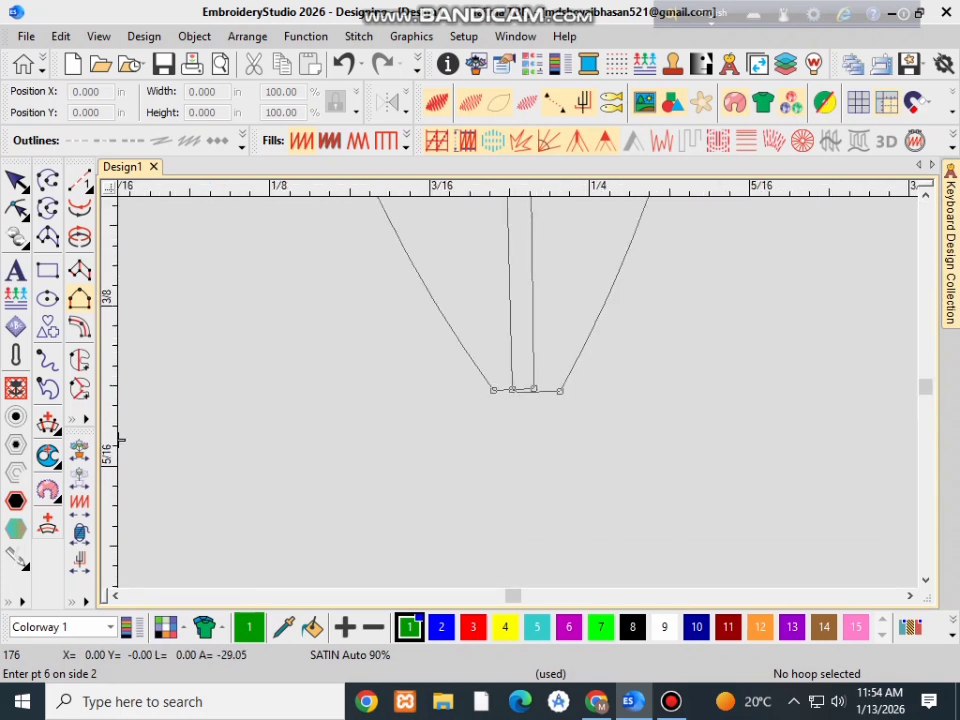
pyautogui.scroll(-1, 494, 377)
pyautogui.press('Return')
pyautogui.scroll(-3, 494, 377)
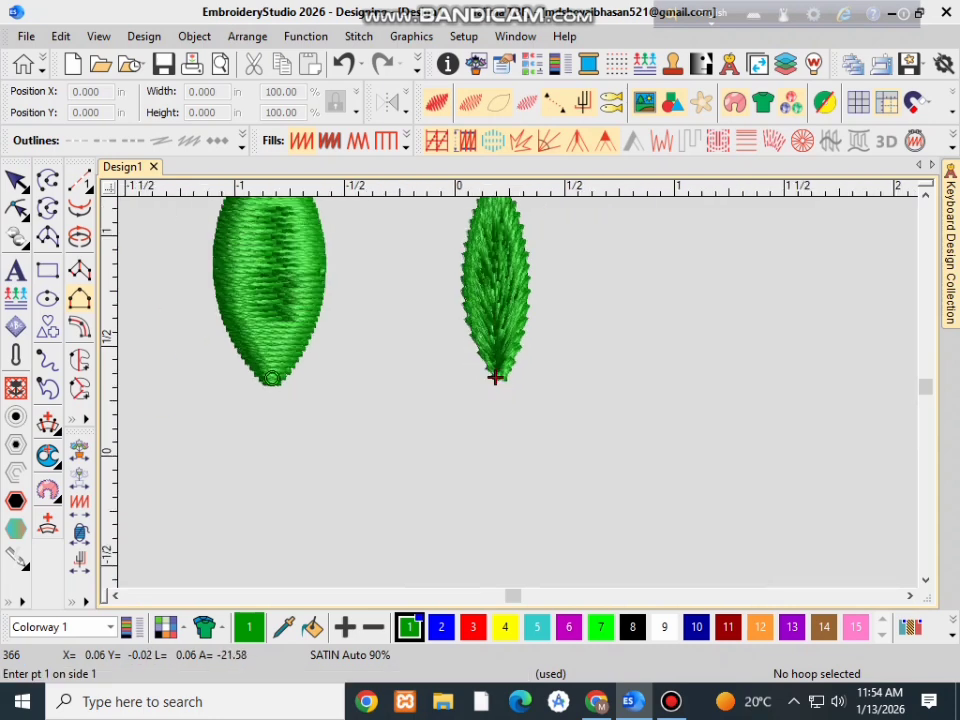
pyautogui.scroll(-1, 494, 377)
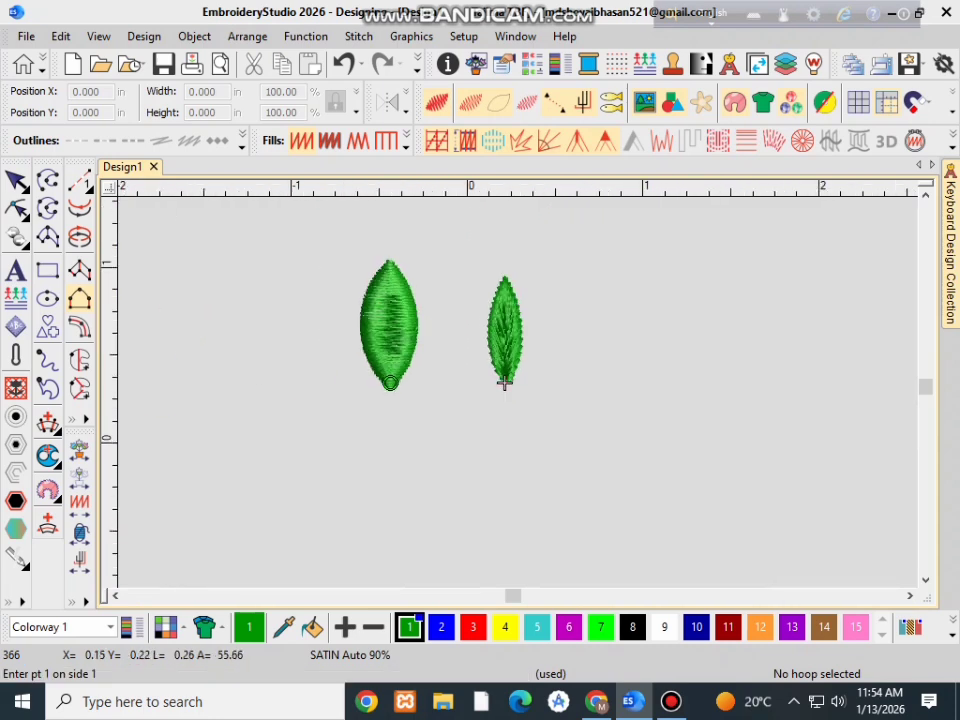
pyautogui.press('Escape')
# Step: Move the narrow Column B leaf about 0.2 in horizontally towards the wide leaf, to about X 0.014 in
pyautogui.scroll(4, 505, 390)
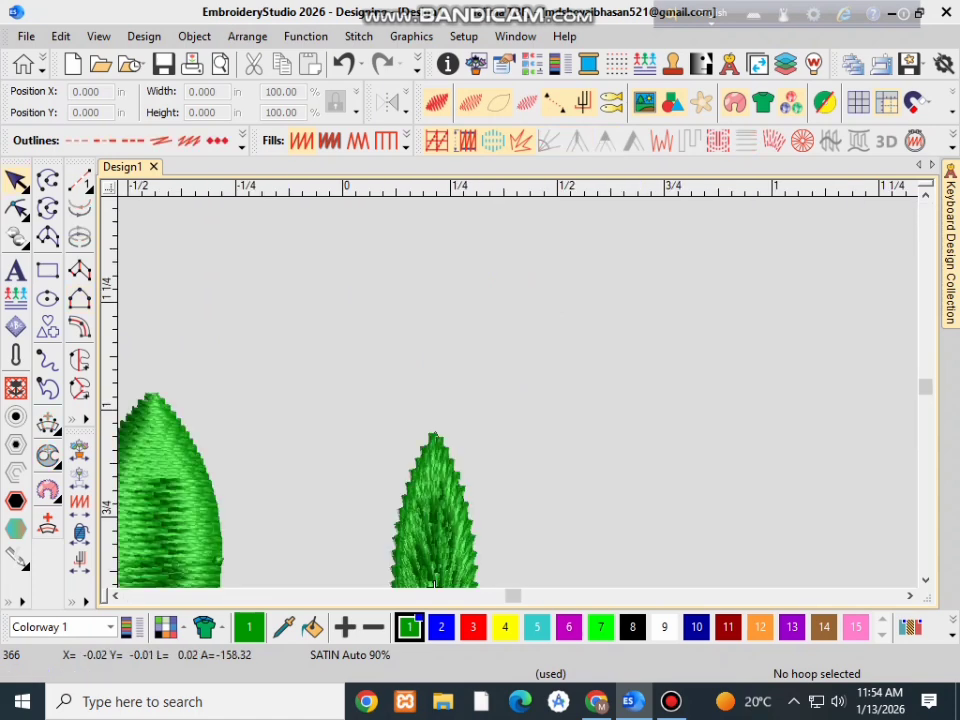
pyautogui.scroll(-3, 505, 395)
pyautogui.scroll(6, 508, 397)
pyautogui.scroll(-5, 508, 395)
pyautogui.scroll(3, 525, 462)
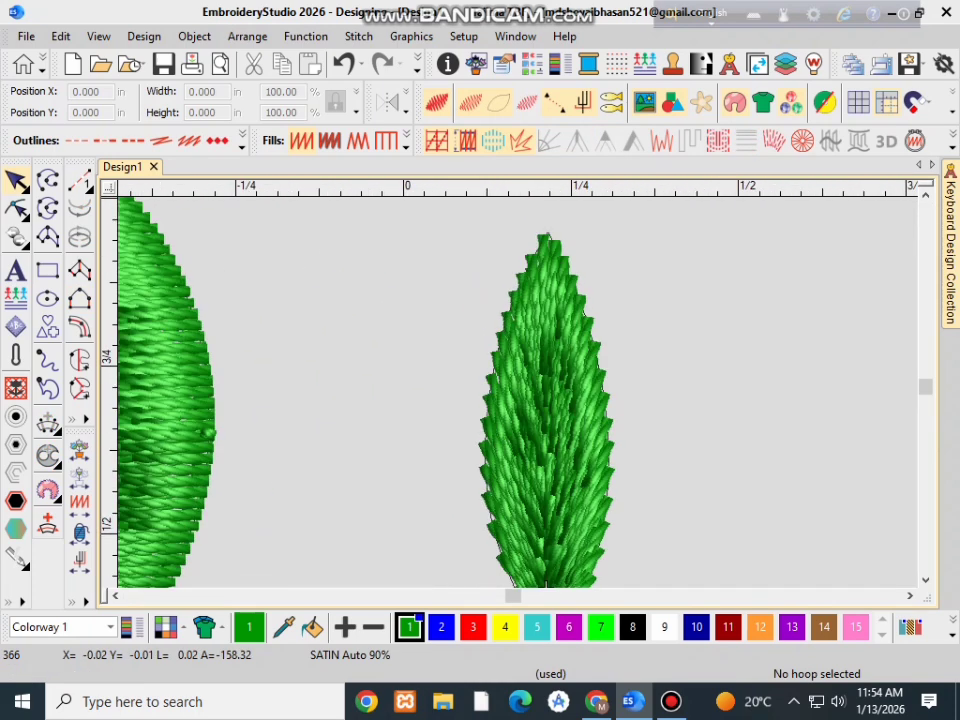
pyautogui.moveTo(574, 420); pyautogui.dragTo(412, 420)
pyautogui.scroll(-2, 509, 519)
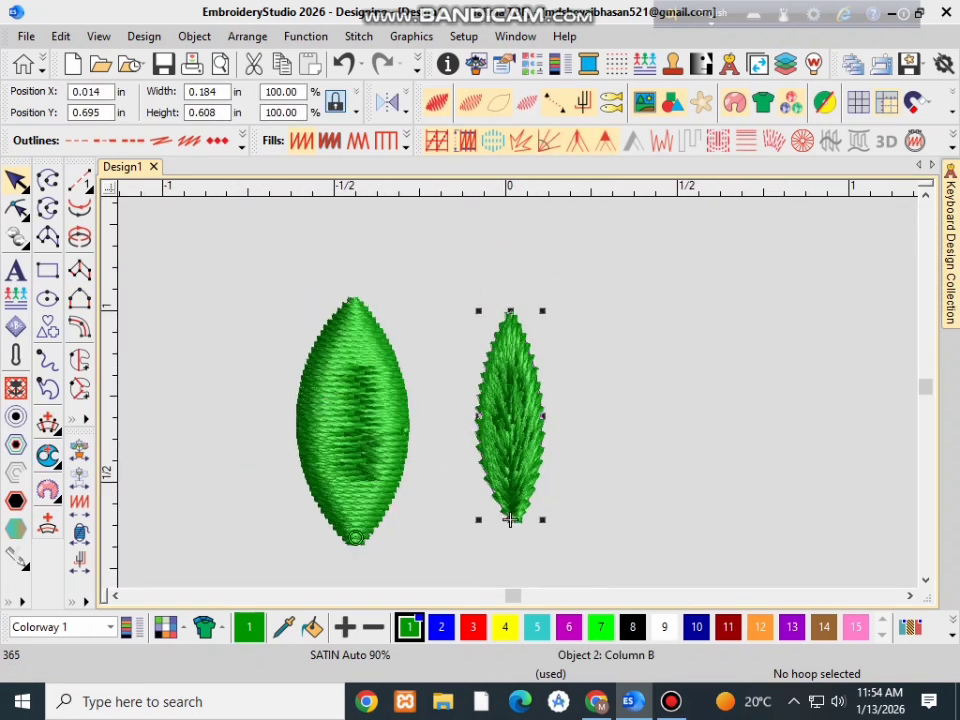
# Step: Shift the wide Column A leaf slightly towards the narrow leaf, to about X -0.427 in, Y 0.687 in
pyautogui.scroll(2, 473, 473)
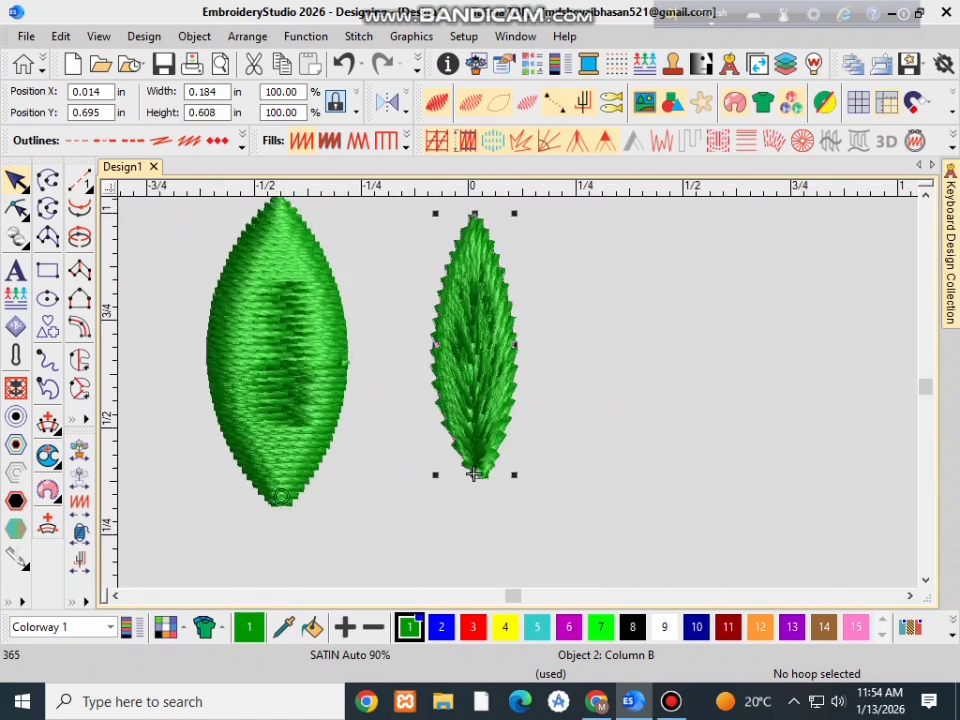
pyautogui.scroll(2, 390, 447)
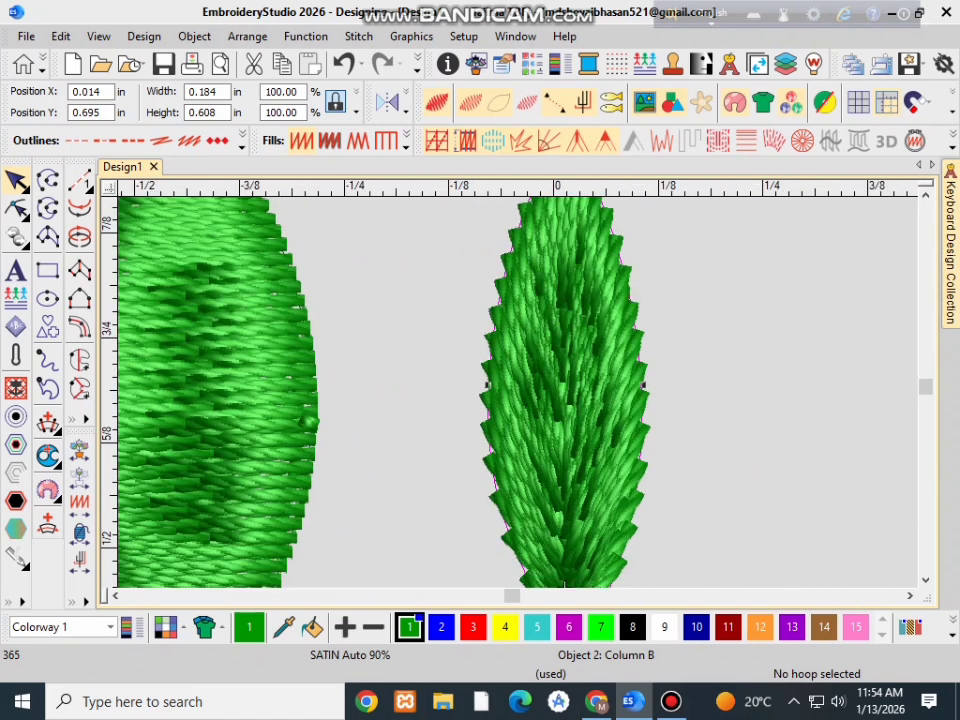
pyautogui.scroll(-2, 543, 549)
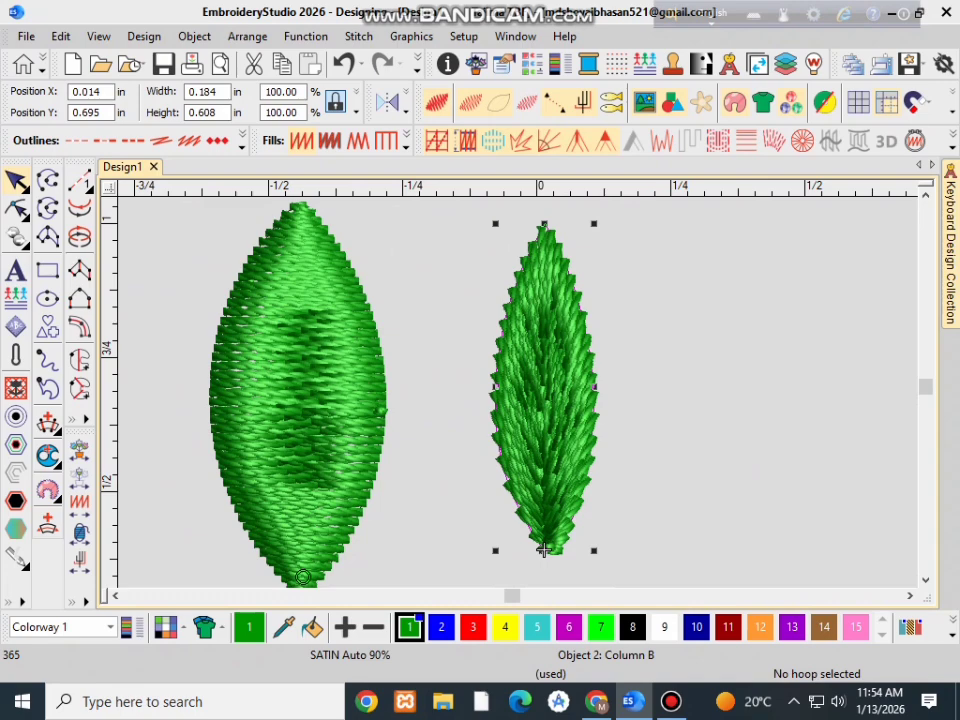
pyautogui.moveTo(294, 396)
pyautogui.mouseDown()
pyautogui.moveTo(326, 396)
pyautogui.moveTo(305, 391)
pyautogui.mouseUp()
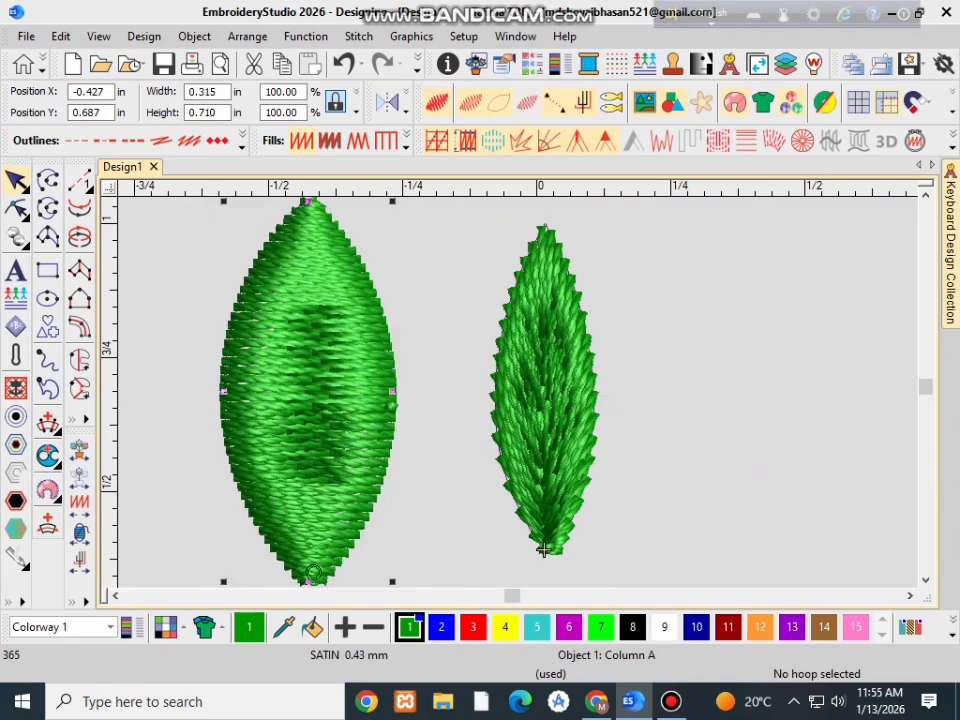
# Step: Examine the wide Column A leaf's satin stitches along its upper edge at close-up and overall scale
pyautogui.scroll(2, 303, 322)
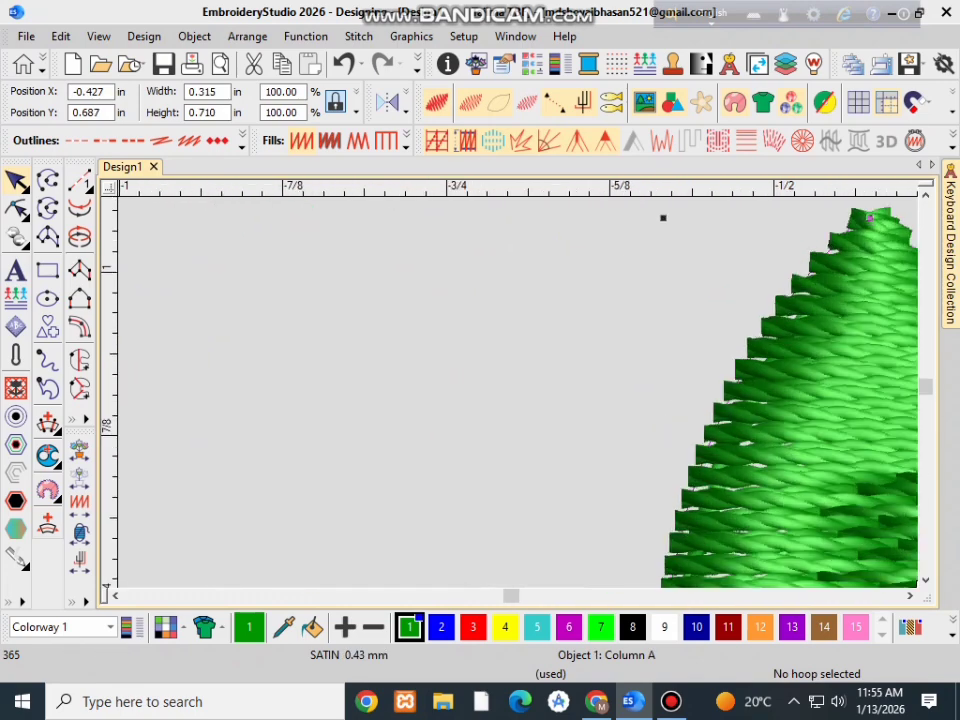
pyautogui.scroll(-1, 690, 390)
pyautogui.scroll(2, 535, 390)
pyautogui.scroll(-3, 531, 395)
pyautogui.scroll(2, 532, 385)
pyautogui.scroll(-5, 675, 560)
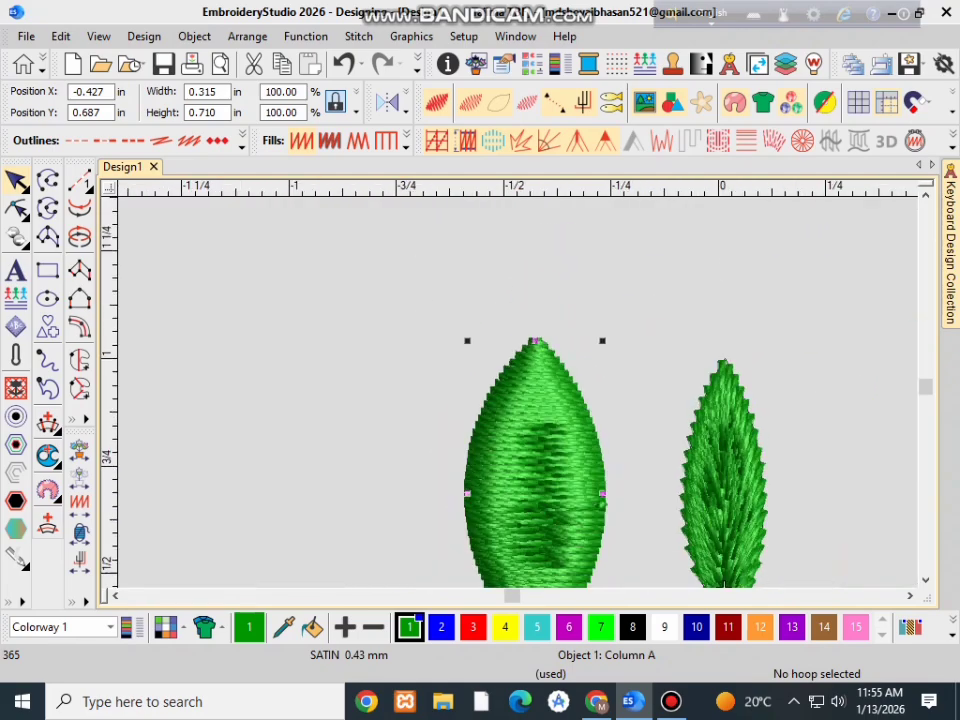
pyautogui.scroll(2, 670, 553)
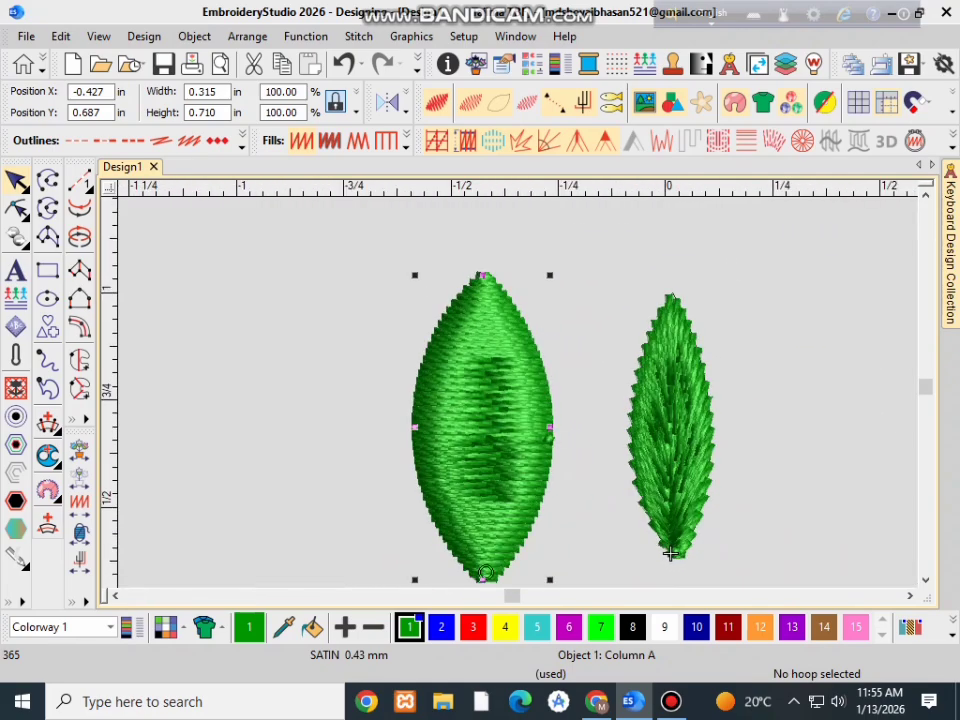
# Step: Examine the slanted satin stitches and centre line of the narrow Column B leaf up close and beside the wide leaf
pyautogui.scroll(3, 670, 553)
pyautogui.scroll(-3, 670, 553)
pyautogui.scroll(4, 670, 553)
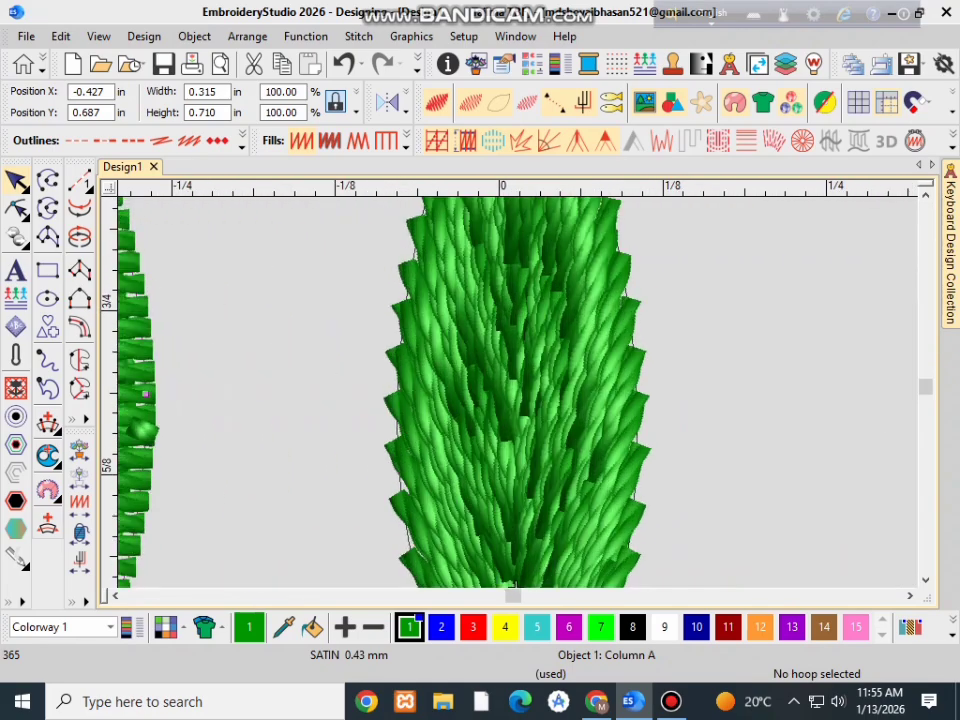
pyautogui.scroll(-4, 596, 380)
pyautogui.scroll(5, 596, 380)
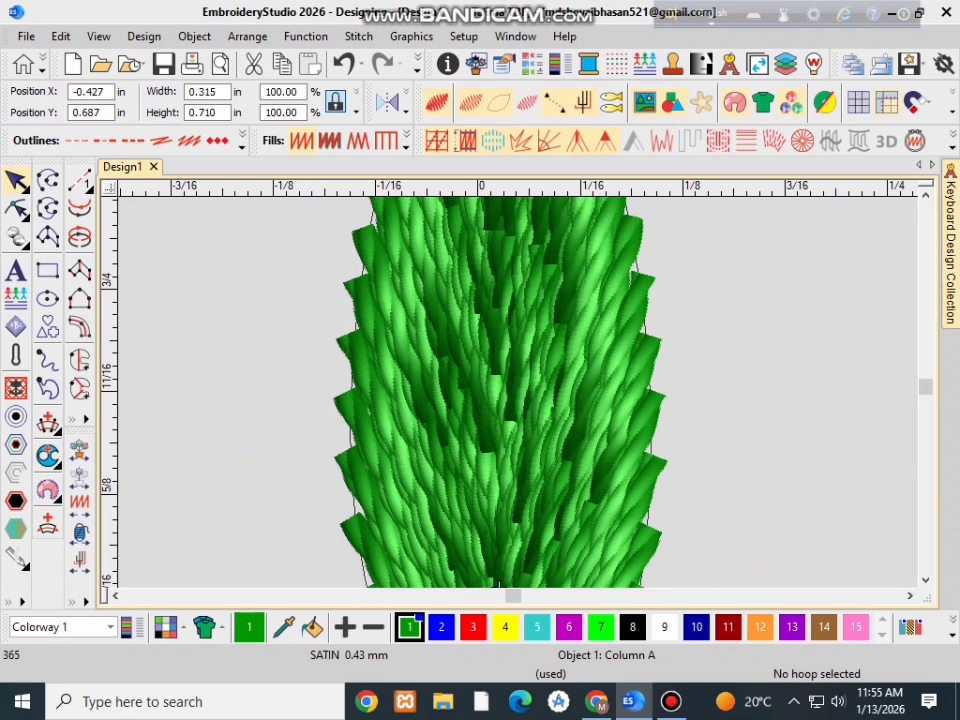
pyautogui.scroll(-7, 495, 320)
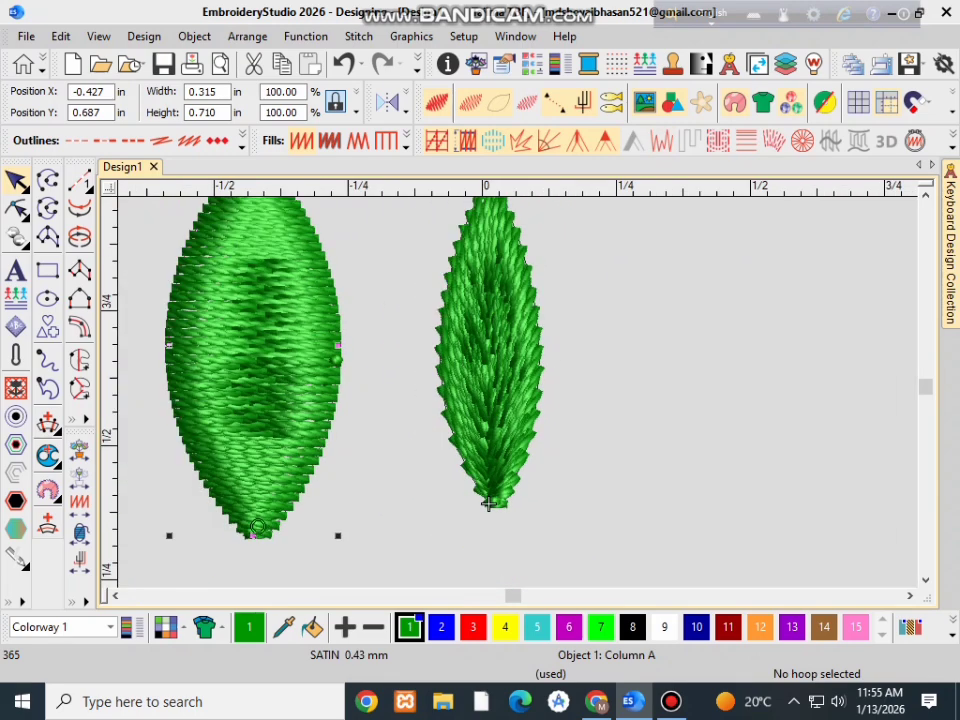
pyautogui.scroll(4, 520, 323)
pyautogui.scroll(-2, 528, 323)
pyautogui.scroll(-3, 480, 481)
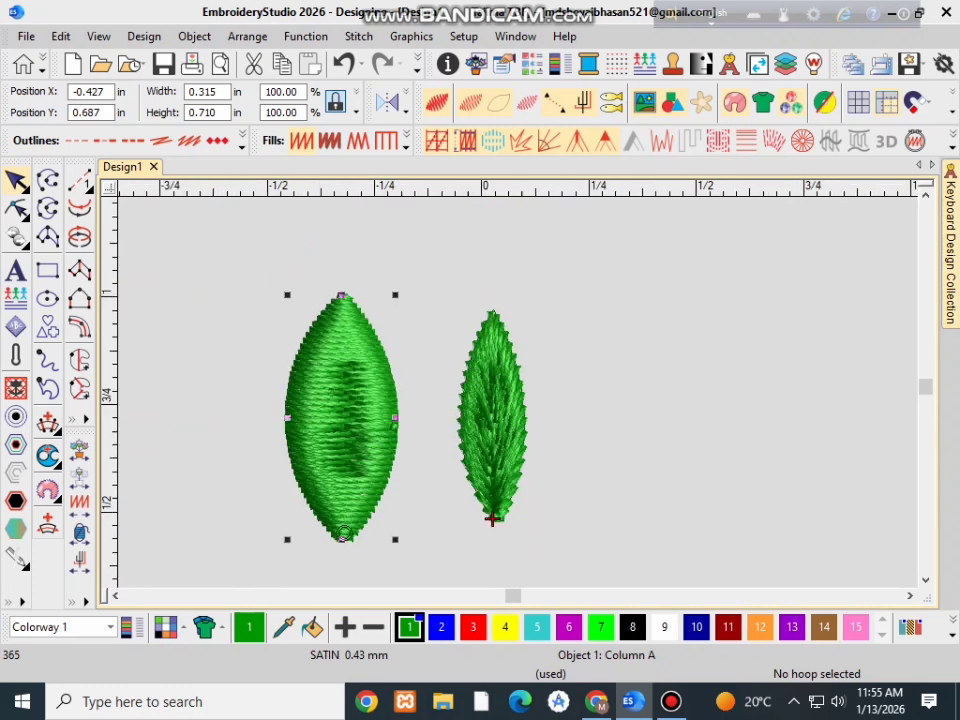
pyautogui.scroll(3, 491, 516)
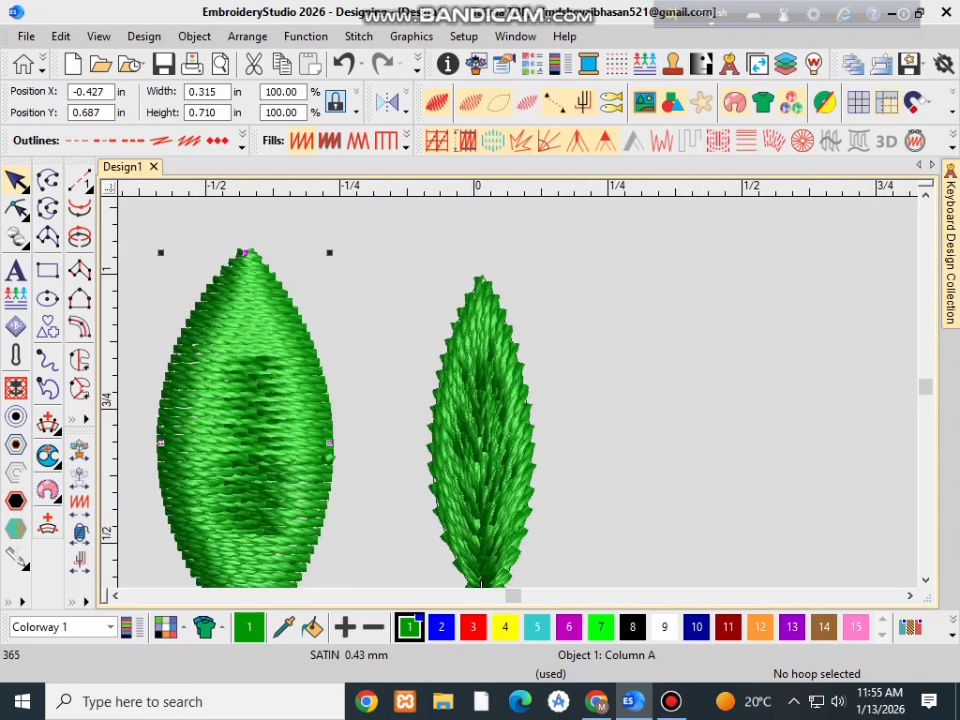
# Step: Select the narrow Column B leaf and inspect its outline and stitches at the base
pyautogui.click(484, 432)
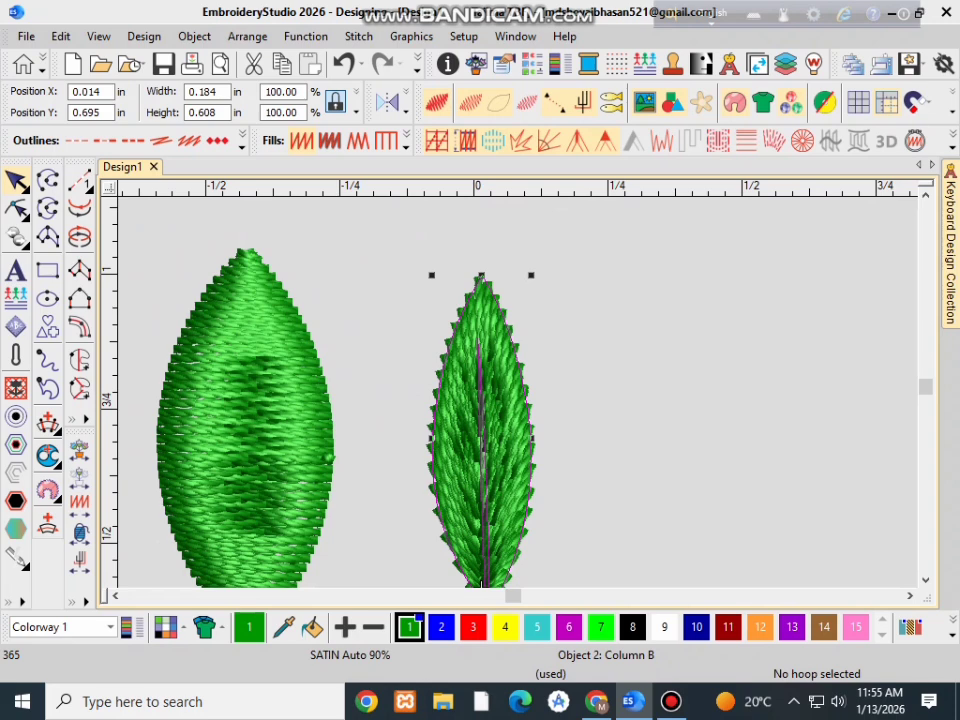
pyautogui.scroll(-1, 490, 455)
pyautogui.scroll(2, 451, 521)
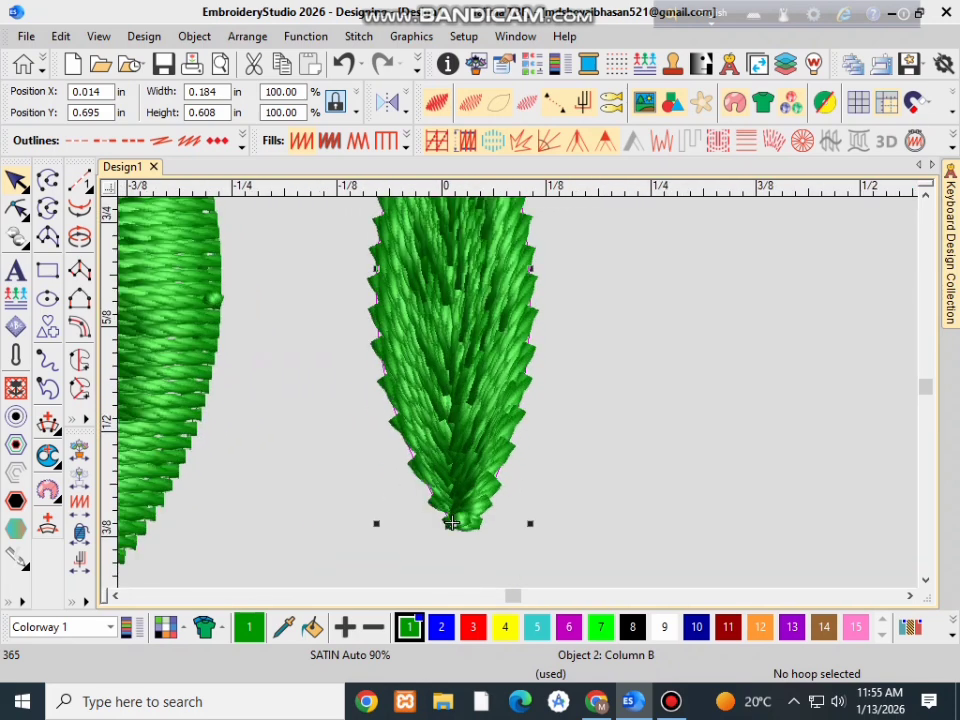
pyautogui.press('Escape')
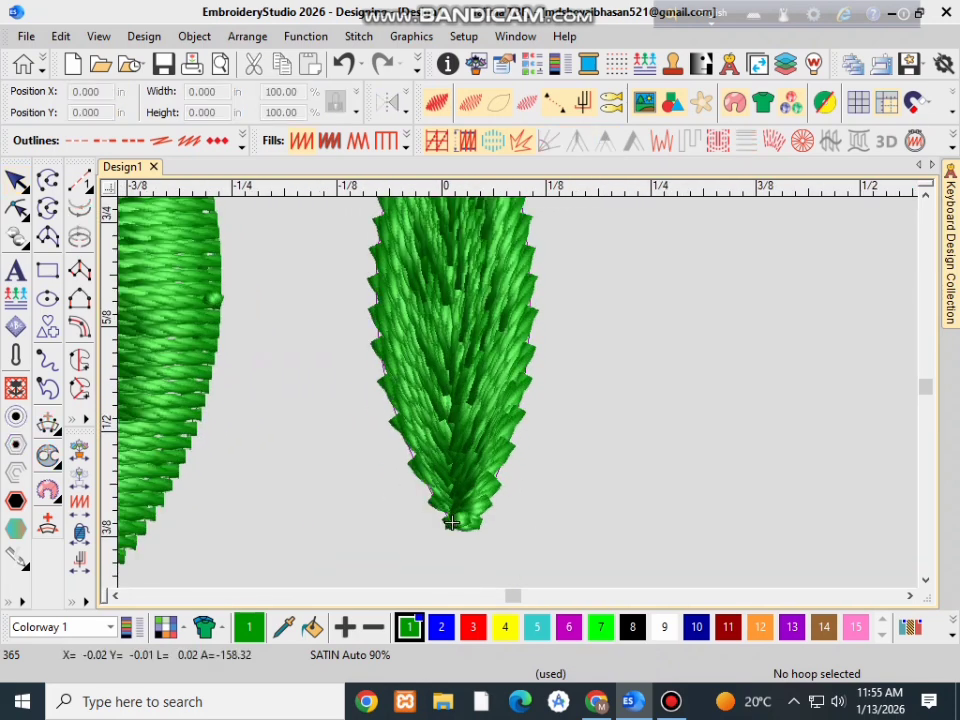
pyautogui.click(451, 522)
pyautogui.press('Escape')
pyautogui.click(451, 522)
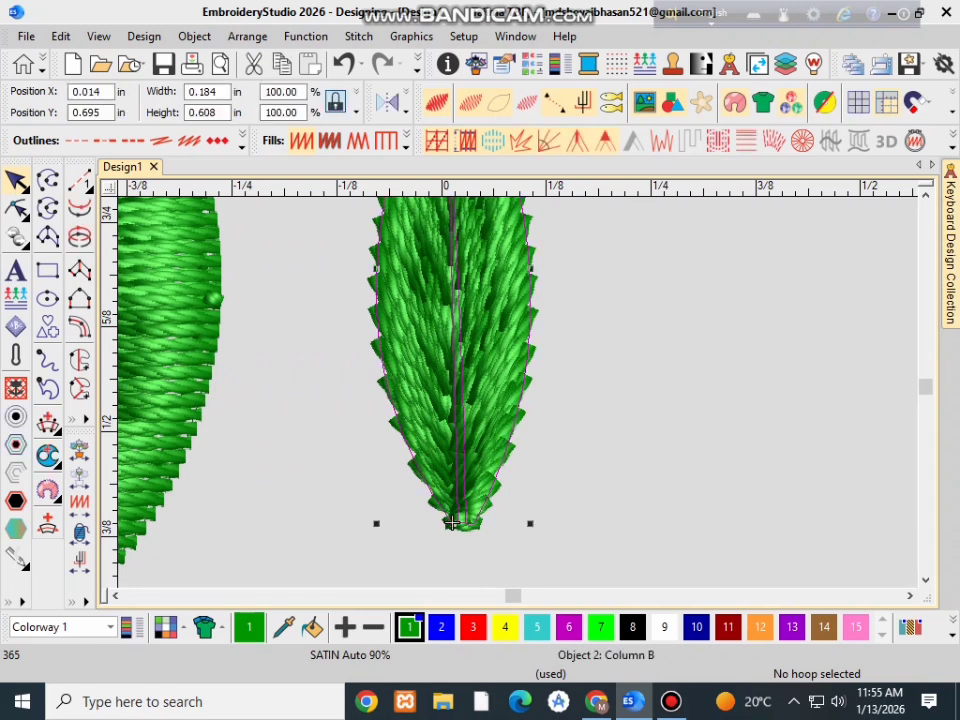
# Step: Reshape the narrow Column B leaf, adding a slanted stitch angle line across the lower part of its right half
pyautogui.press('Escape')
pyautogui.press('h')
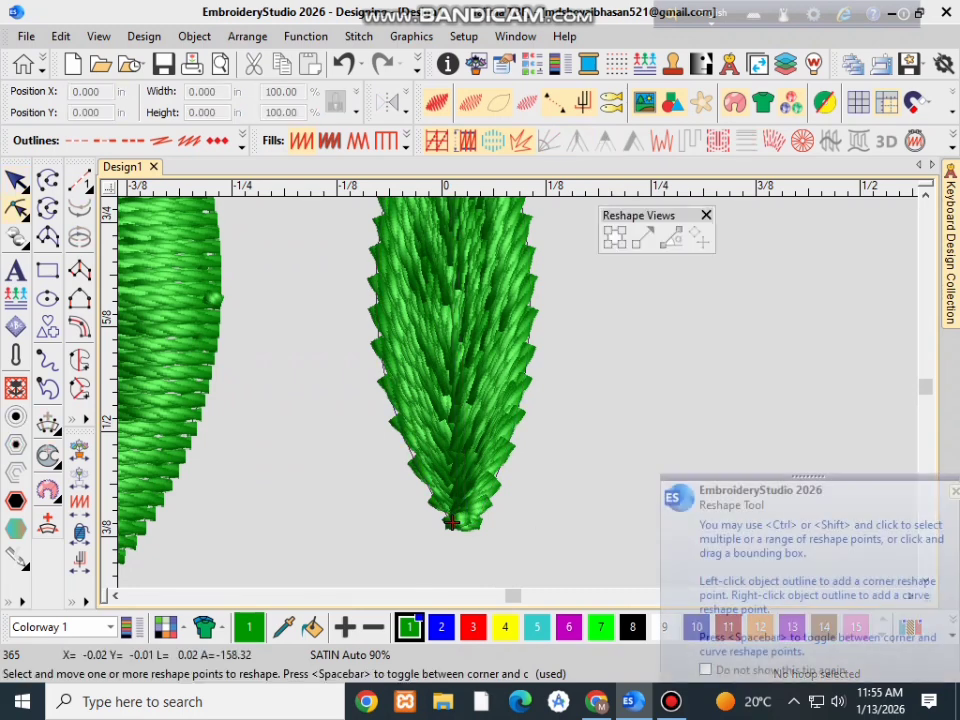
pyautogui.click(451, 522)
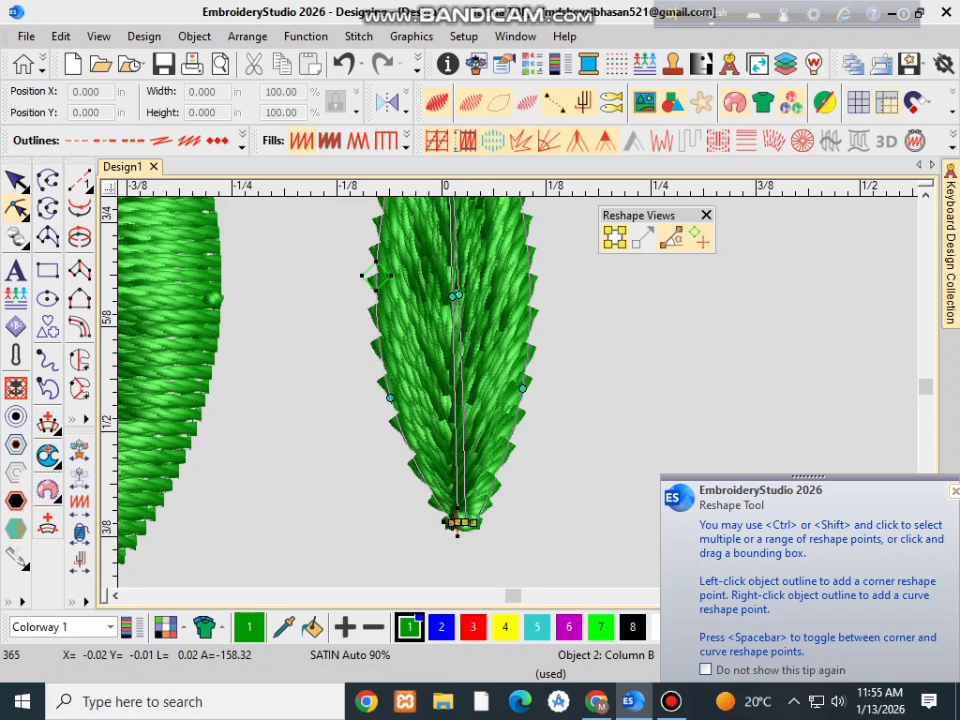
pyautogui.hotkey('ctrl', 'z')
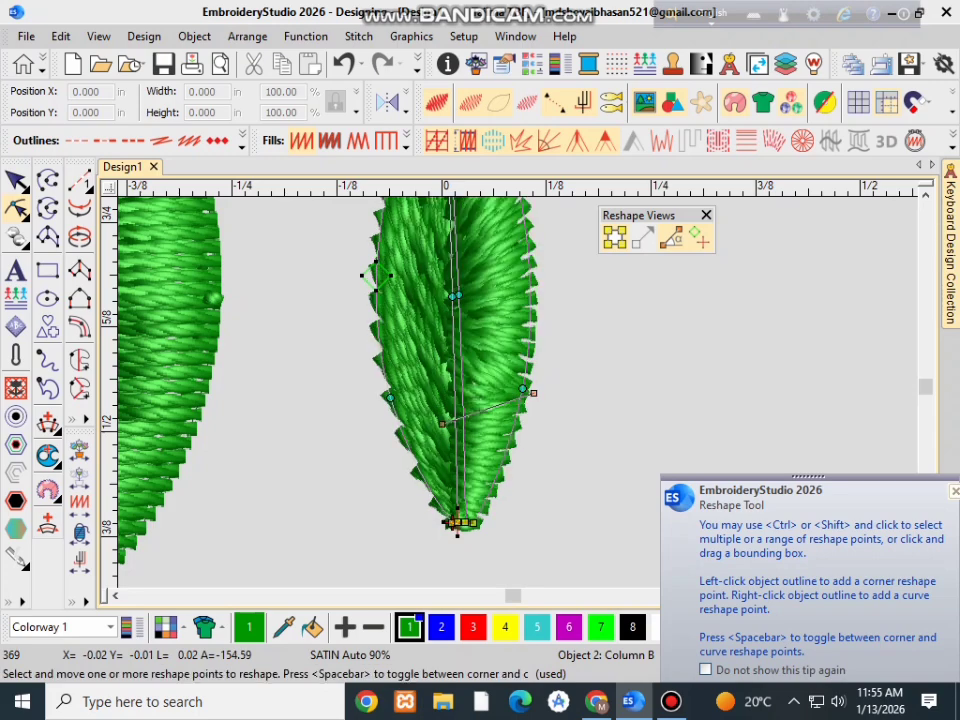
pyautogui.scroll(-5, 467, 561)
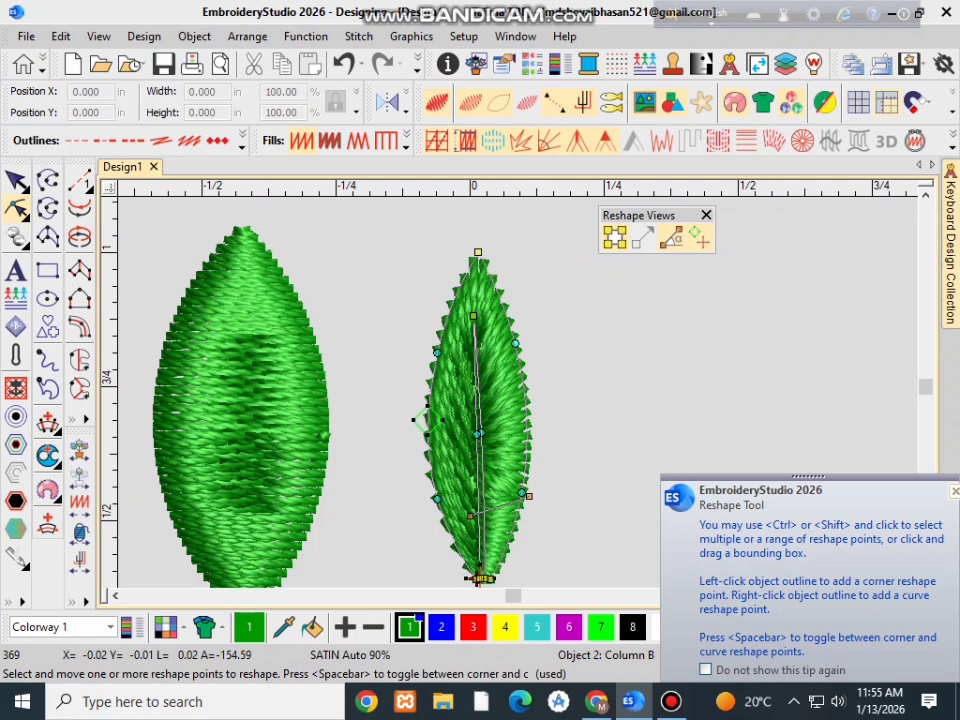
# Step: Add two stitch angle lines rising outward across the narrow leaf's right half, one at mid-height and one near the tip
pyautogui.click(515, 343)
pyautogui.press('space')
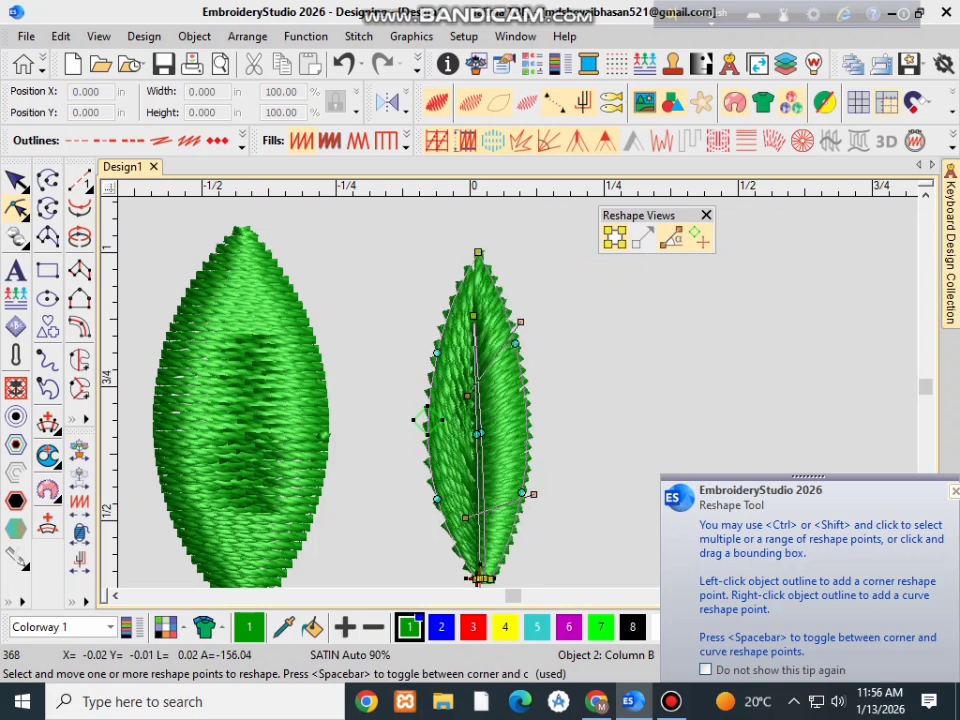
pyautogui.press('Delete')
pyautogui.keyDown('ctrl'); pyautogui.click(524, 379); pyautogui.keyUp('ctrl')
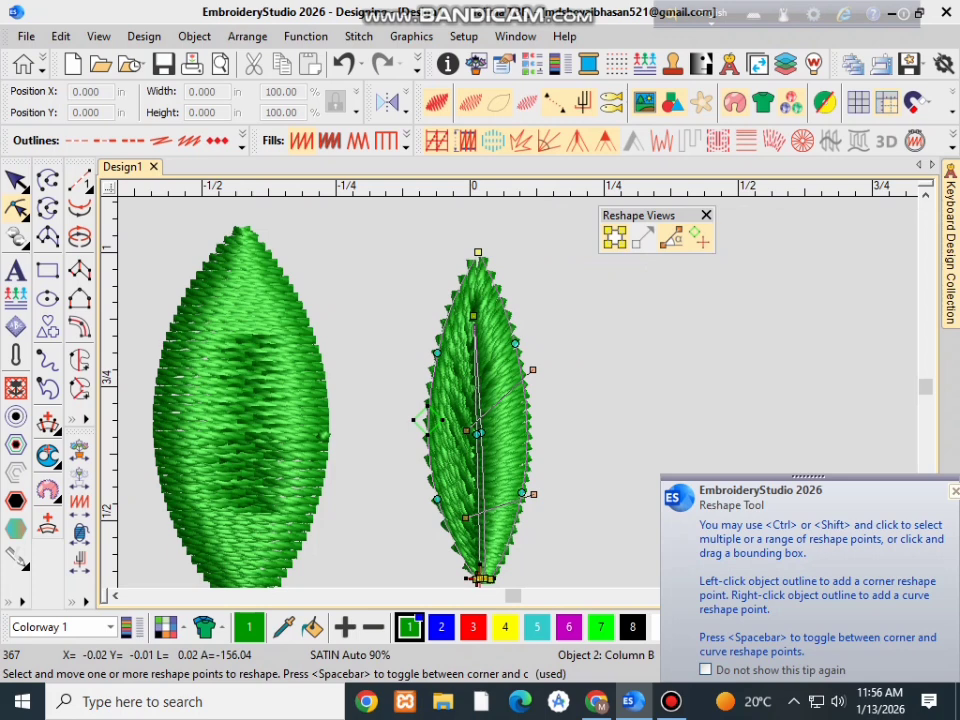
pyautogui.keyDown('ctrl'); pyautogui.click(496, 285); pyautogui.keyUp('ctrl')
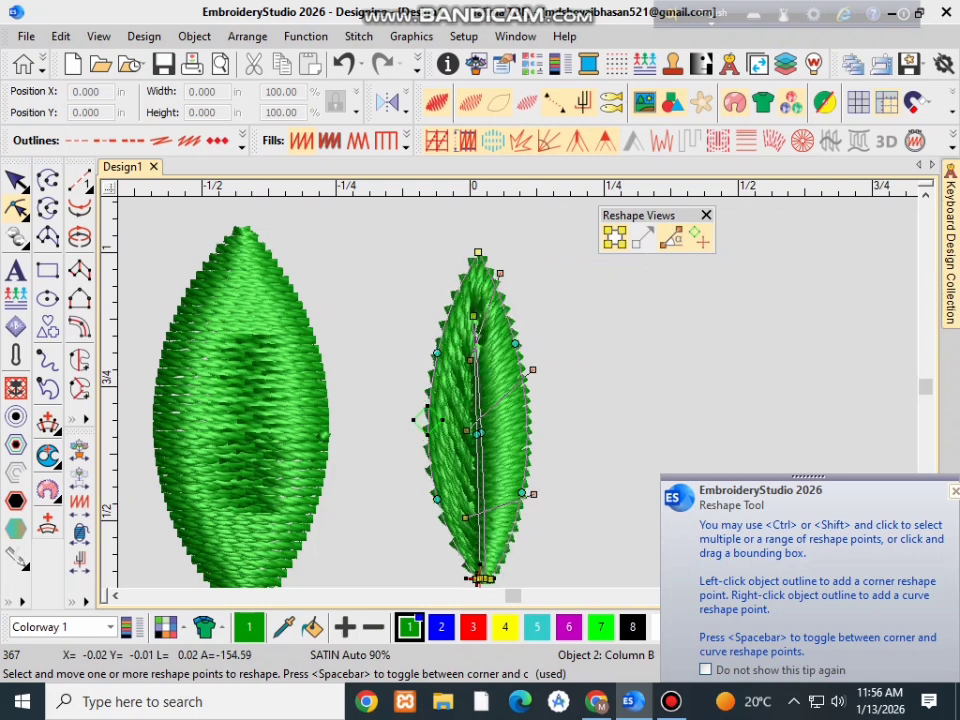
# Step: Add three mirrored stitch angle lines to the narrow leaf's left half, near the tip, at mid-height and lower down, and finish reshaping
pyautogui.keyDown('ctrl'); pyautogui.click(459, 286); pyautogui.keyUp('ctrl')
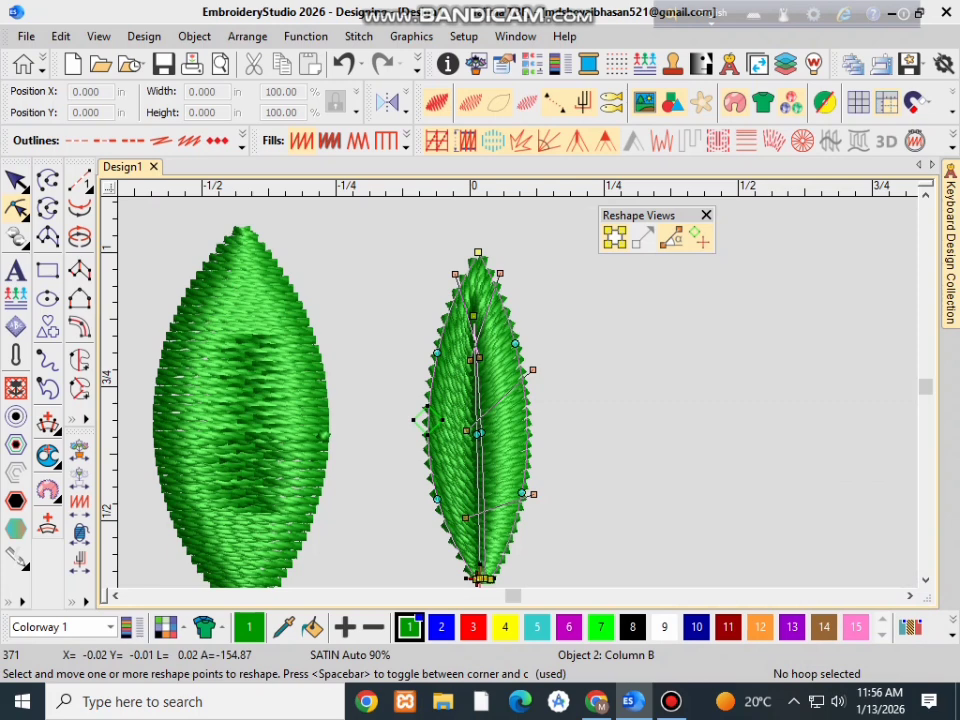
pyautogui.keyDown('ctrl'); pyautogui.click(480, 418); pyautogui.keyUp('ctrl')
pyautogui.keyDown('ctrl'); pyautogui.click(430, 466); pyautogui.keyUp('ctrl')
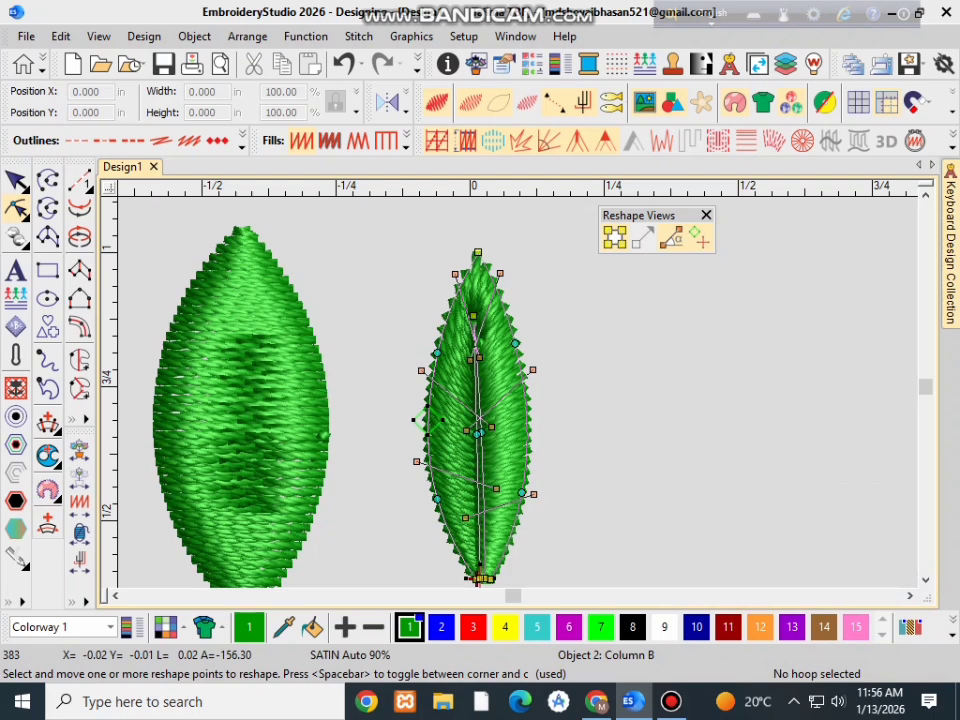
pyautogui.press('Escape')
# Step: Examine the slanted stitches and centre line of the reshaped narrow leaf up close and at overall scale
pyautogui.scroll(1, 475, 360)
pyautogui.scroll(-1, 548, 409)
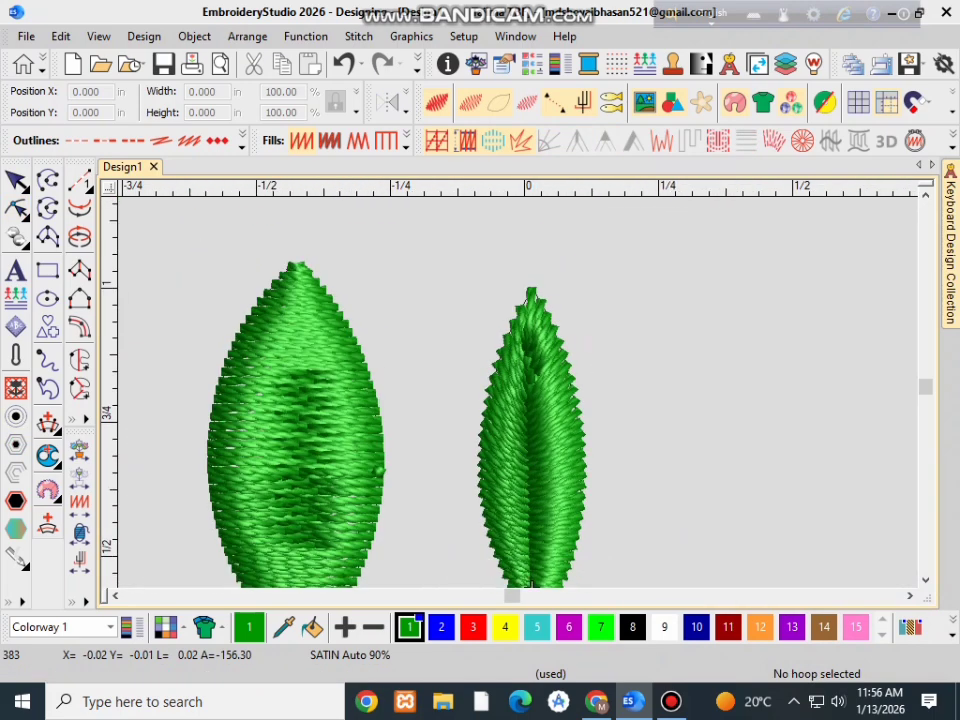
pyautogui.scroll(-1, 610, 494)
pyautogui.scroll(3, 610, 494)
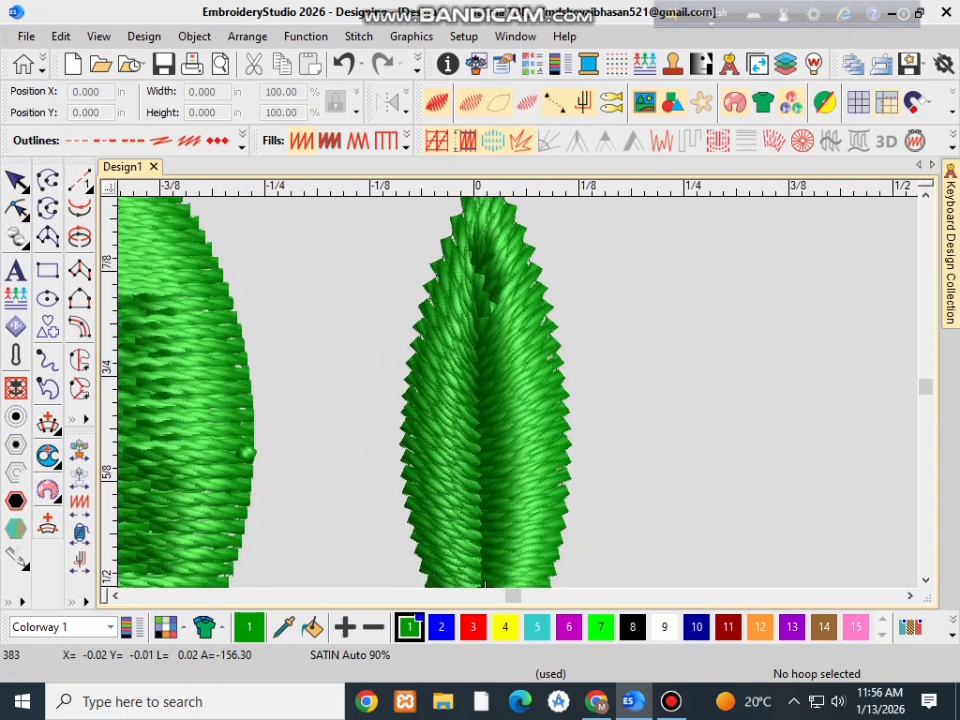
pyautogui.scroll(-2, 497, 521)
pyautogui.scroll(2, 497, 521)
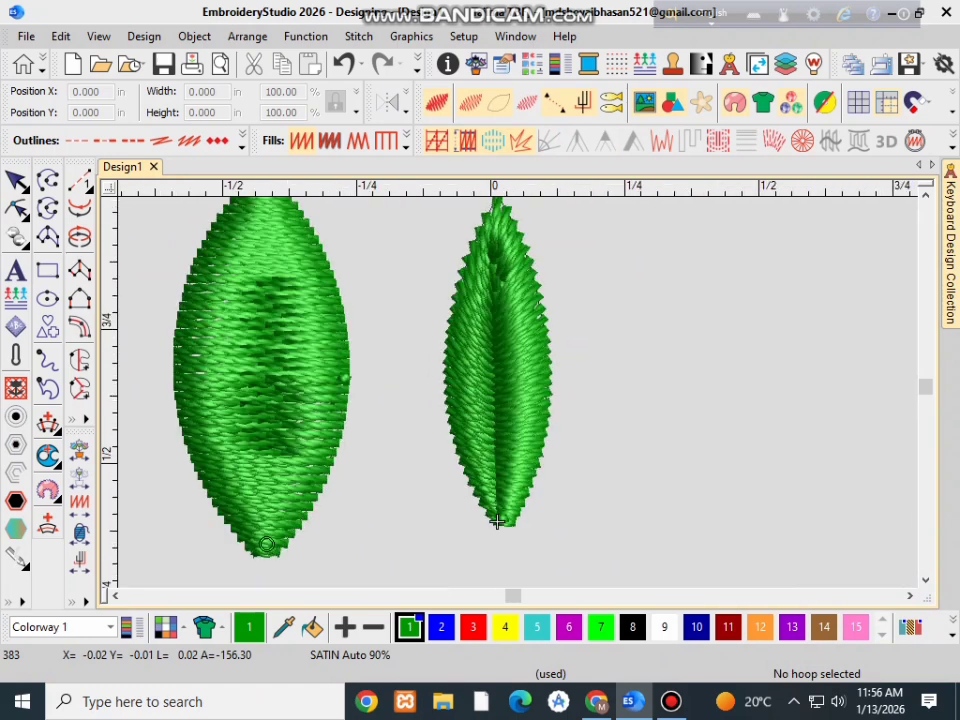
pyautogui.scroll(1, 497, 521)
pyautogui.scroll(-1, 491, 554)
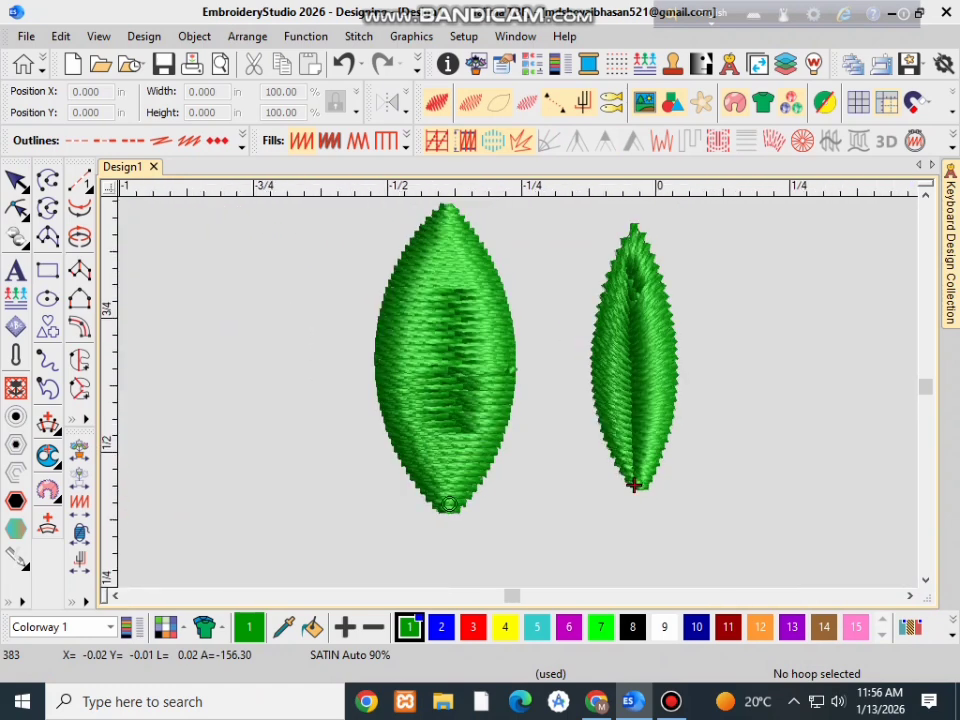
pyautogui.scroll(3, 632, 490)
pyautogui.scroll(-2, 704, 545)
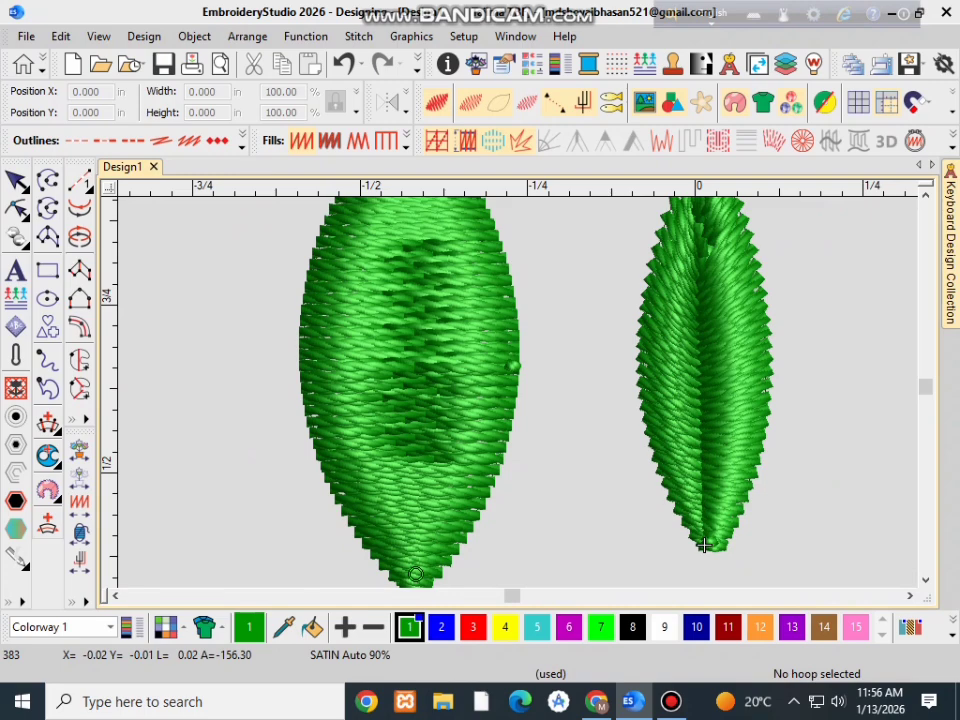
pyautogui.scroll(2, 704, 545)
pyautogui.scroll(-3, 483, 522)
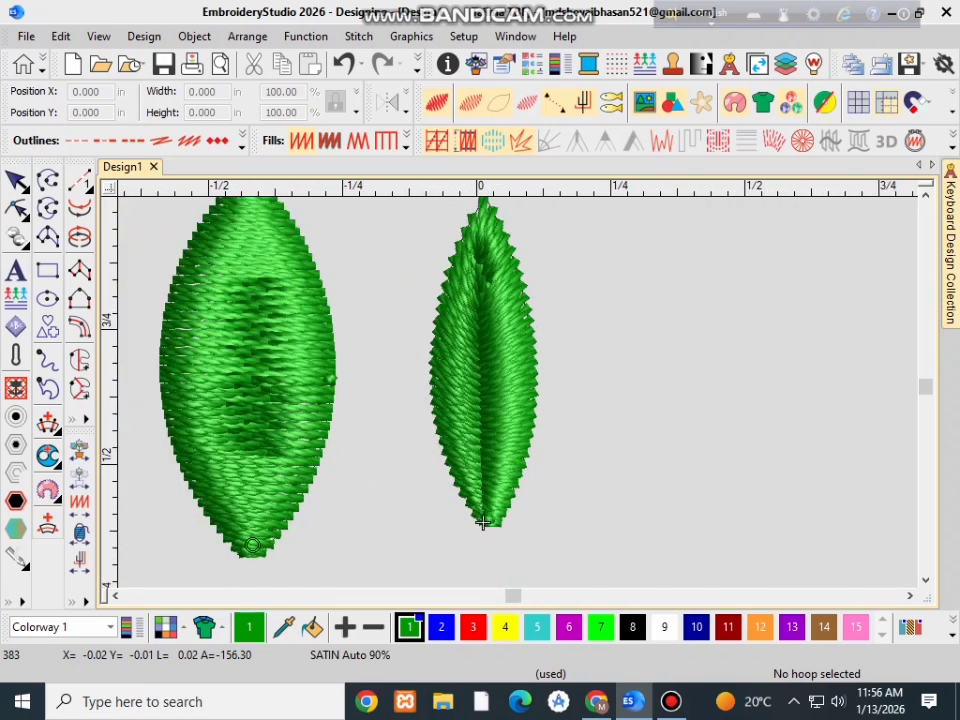
pyautogui.scroll(2, 483, 522)
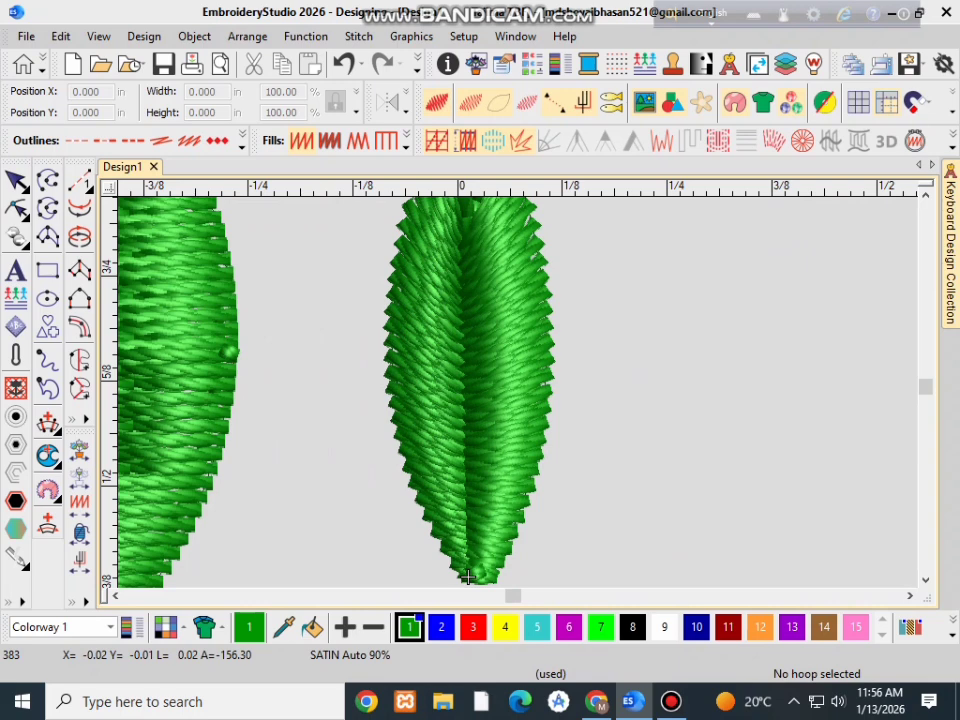
pyautogui.scroll(-3, 519, 553)
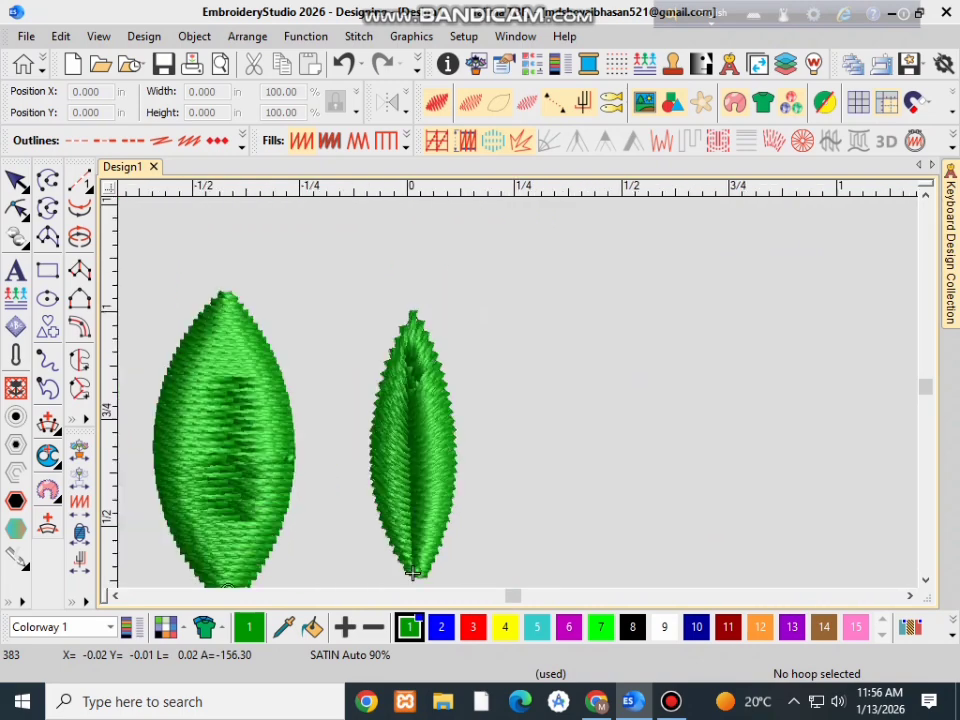
pyautogui.scroll(-1, 519, 553)
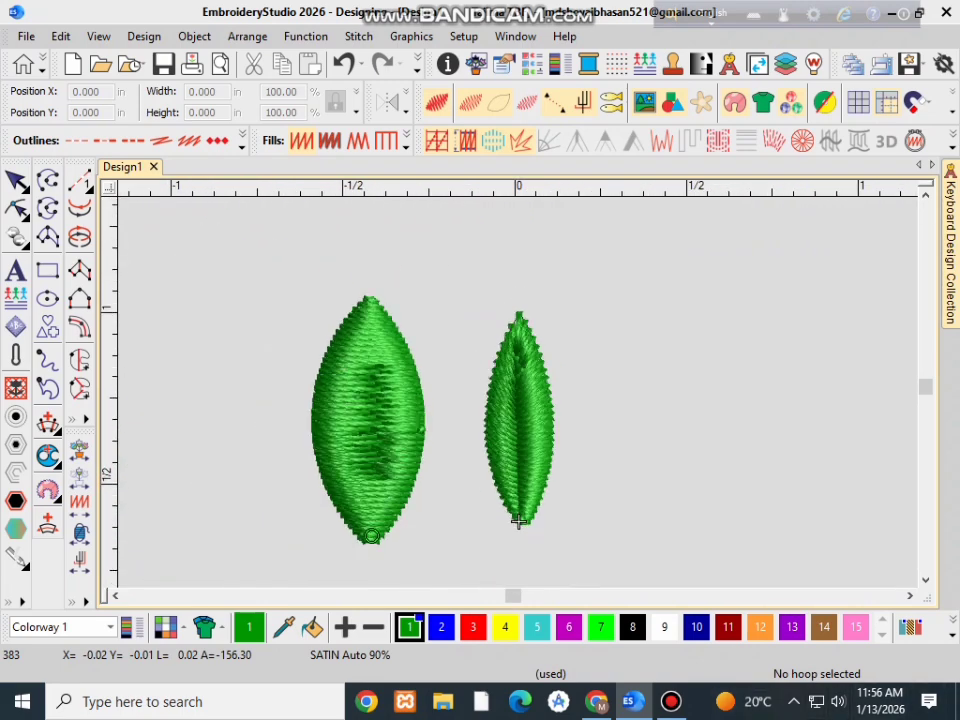
# Step: Compare the wide Column A leaf's horizontal satin stitches with the narrow Column B leaf's slanted stitches
pyautogui.scroll(2, 519, 521)
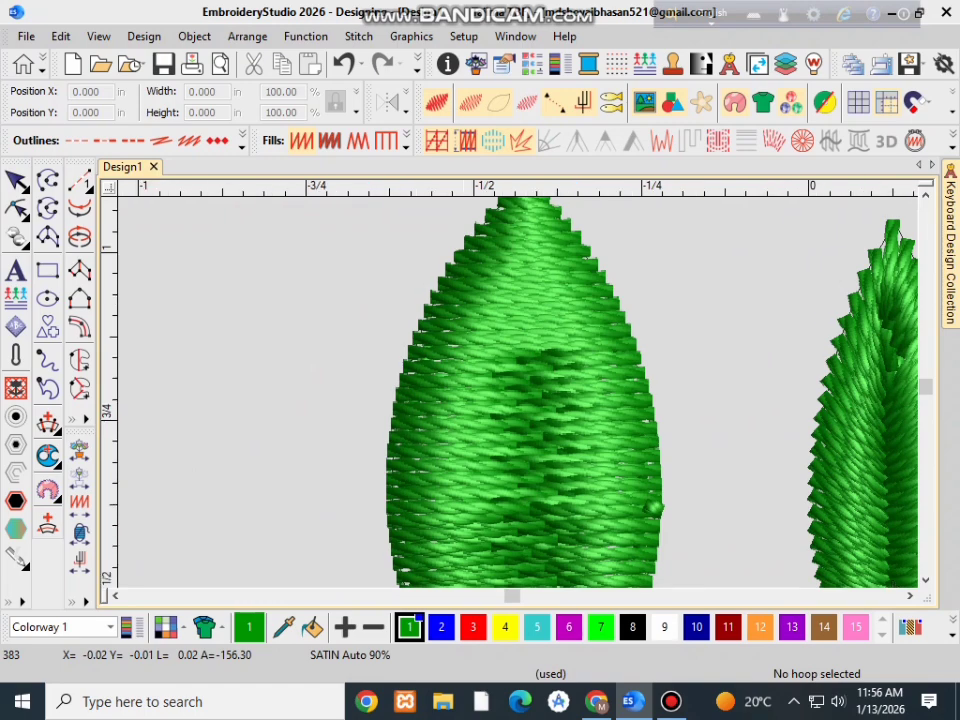
pyautogui.scroll(-2, 662, 517)
pyautogui.scroll(-1, 662, 517)
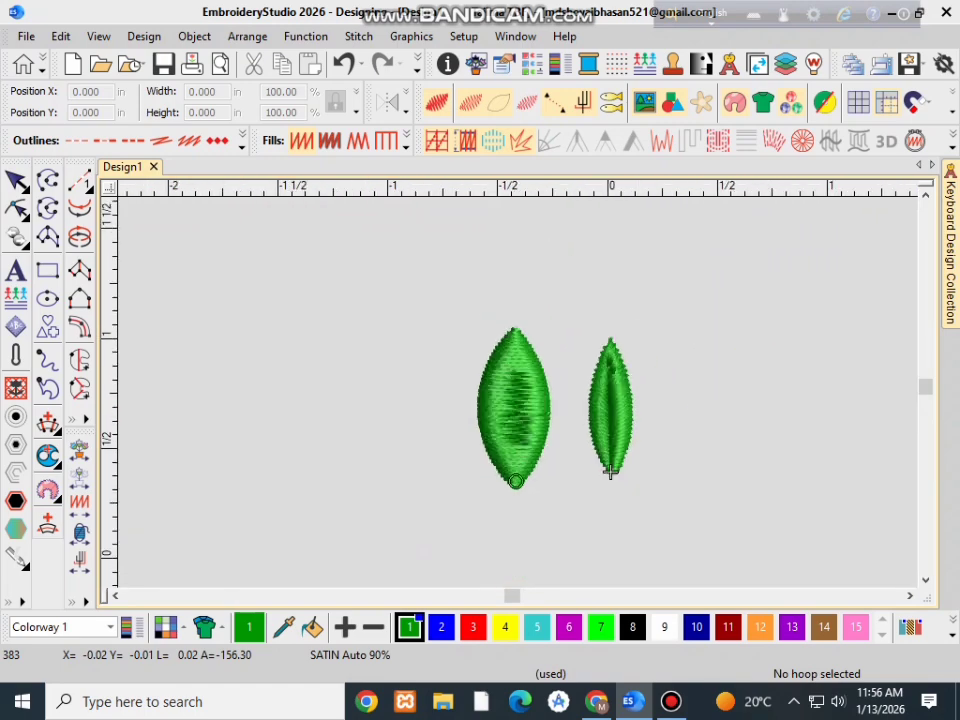
pyautogui.scroll(1, 610, 471)
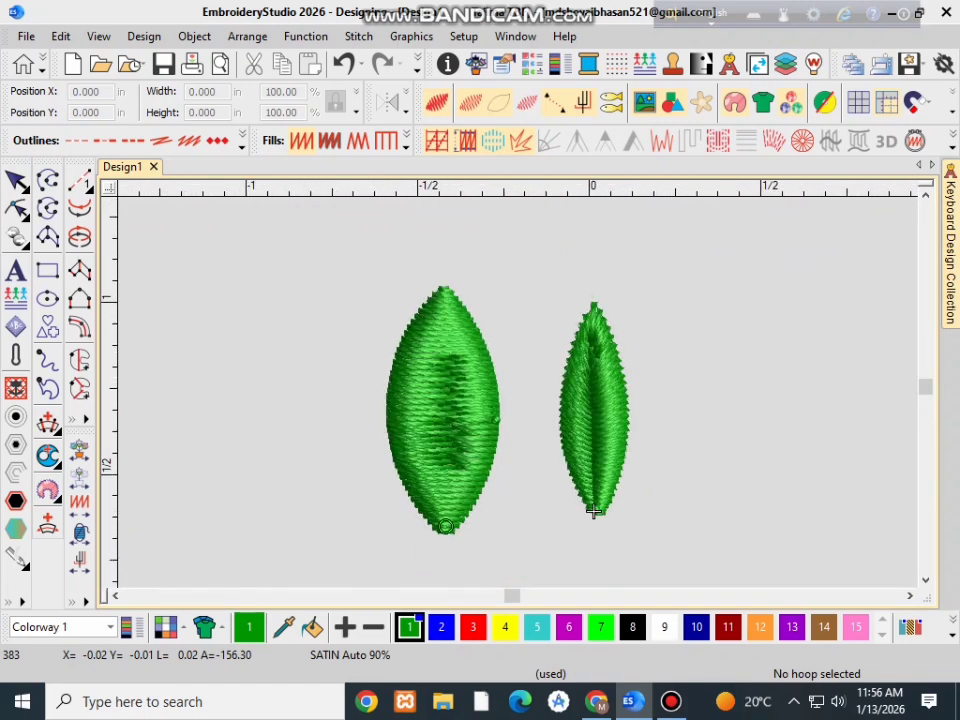
pyautogui.scroll(2, 594, 510)
pyautogui.scroll(-2, 645, 505)
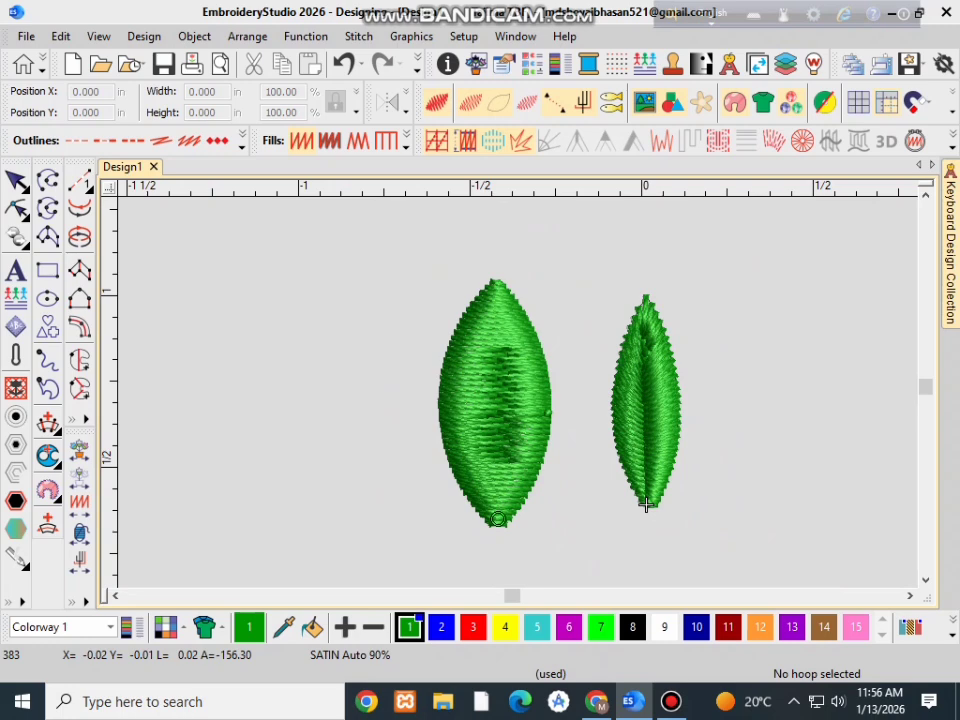
pyautogui.scroll(1, 645, 505)
pyautogui.scroll(-1, 474, 563)
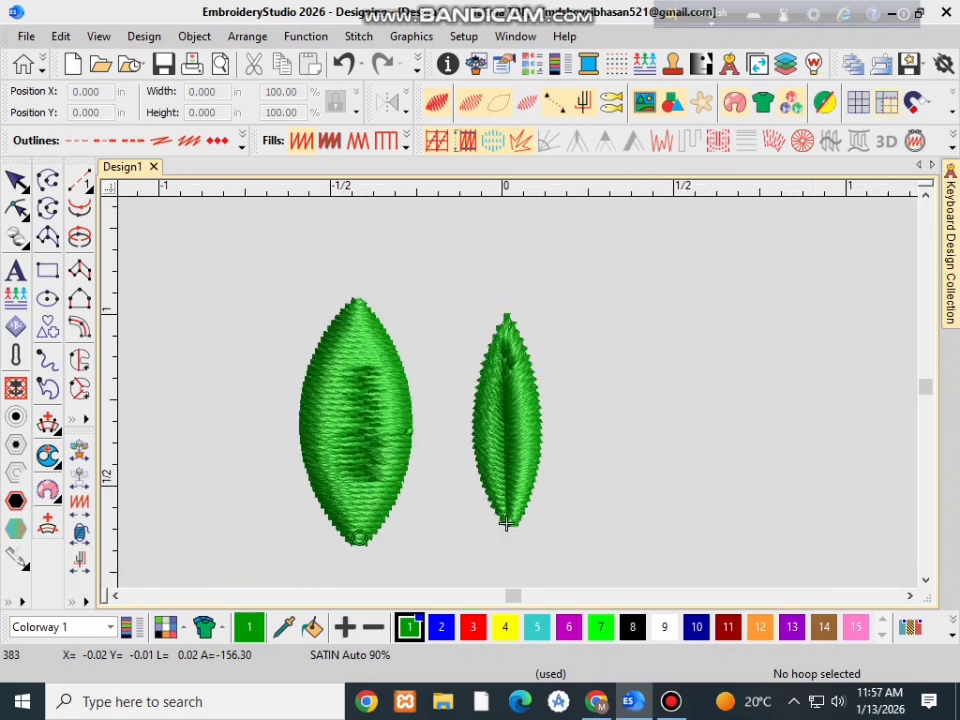